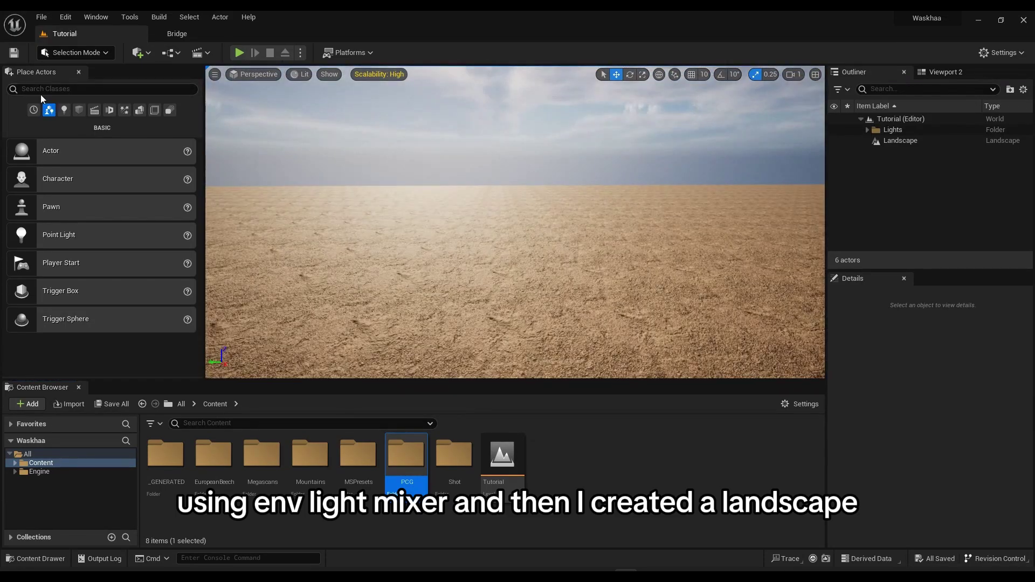
# - Place a Cine Camera Actor on the landscape and snap it to the current view
pyautogui.click(102, 89)
pyautogui.write('camera')
pyautogui.moveTo(106, 209); pyautogui.dragTo(450, 300)
pyautogui.rightClick(862, 142)
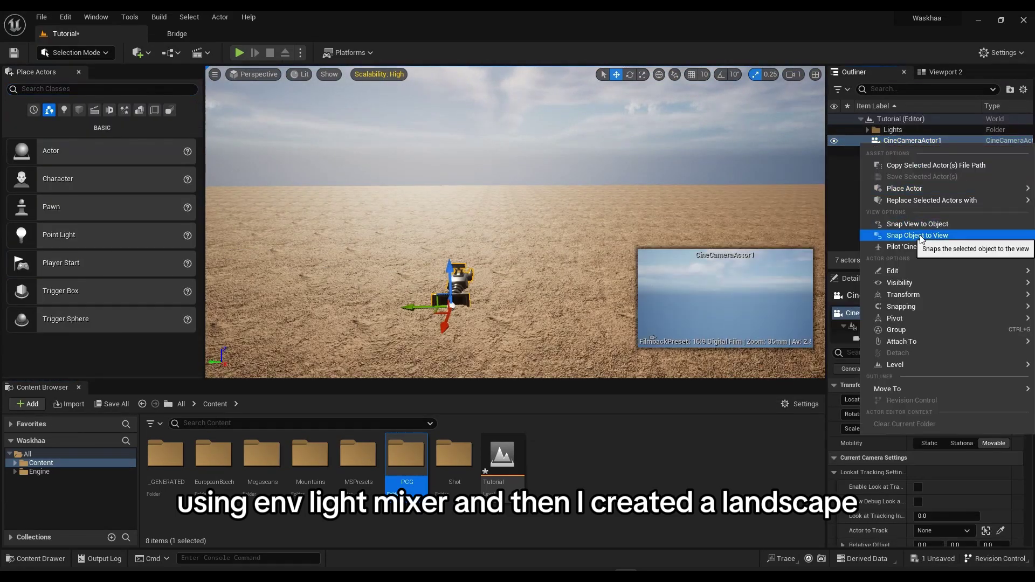
pyautogui.click(918, 236)
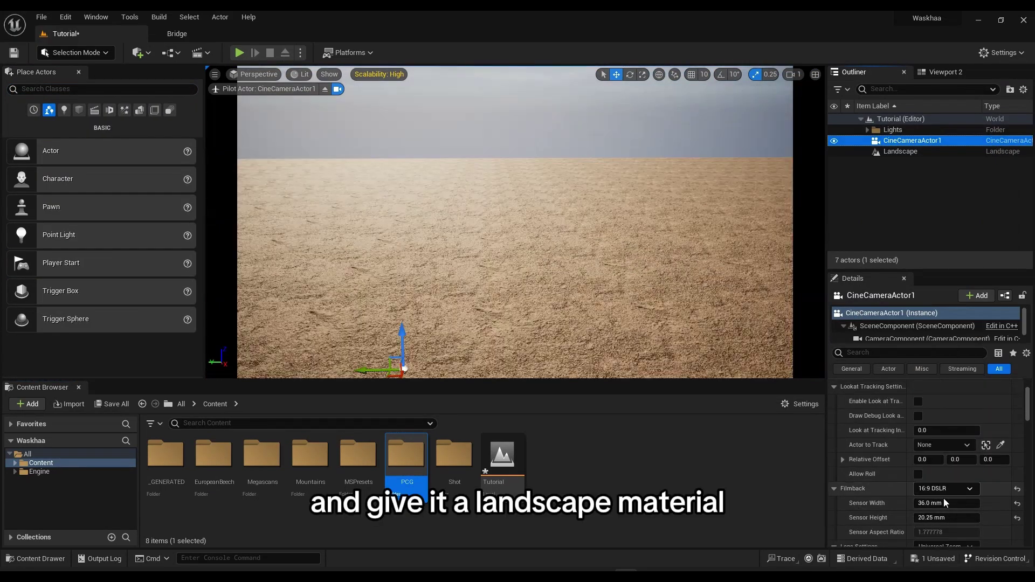
# - Set the cine camera's current focal length to 25 mm and tilt the piloted camera up to show more sky
pyautogui.click(911, 353)
pyautogui.write('fo')
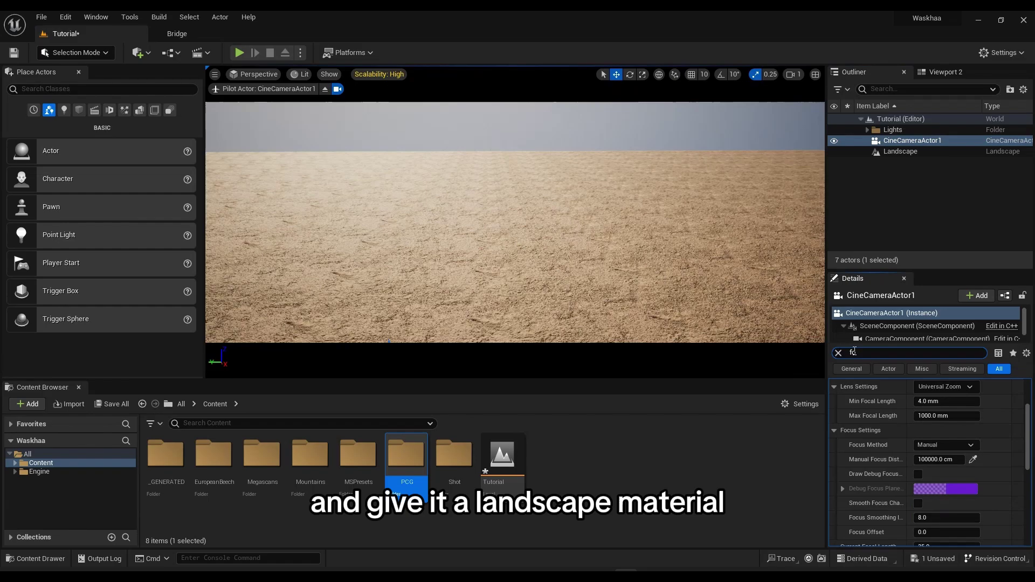
pyautogui.write('c')
pyautogui.write('cal')
pyautogui.click(933, 443)
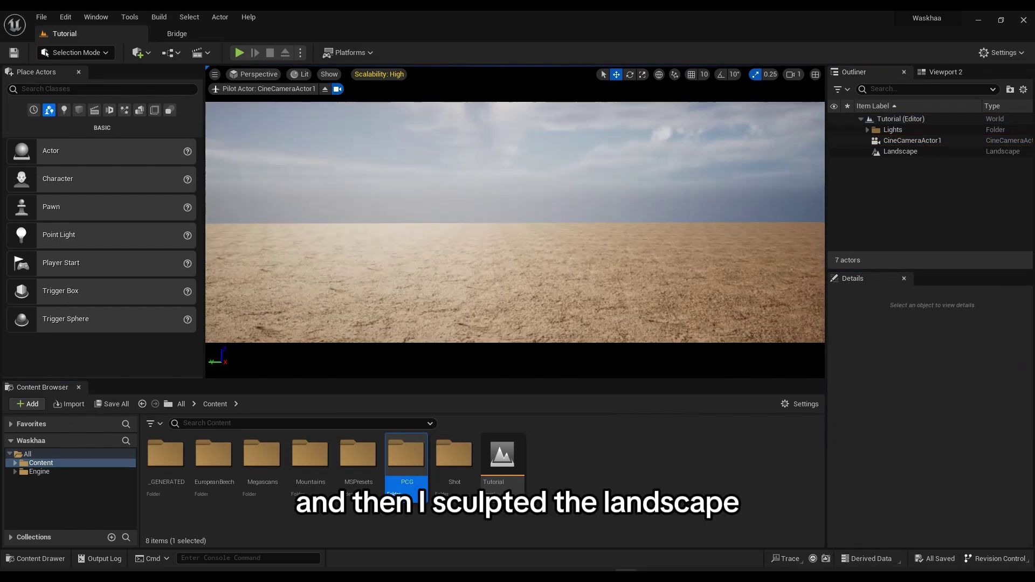
pyautogui.moveTo(515, 222); pyautogui.dragTo(499, 197, button='right')
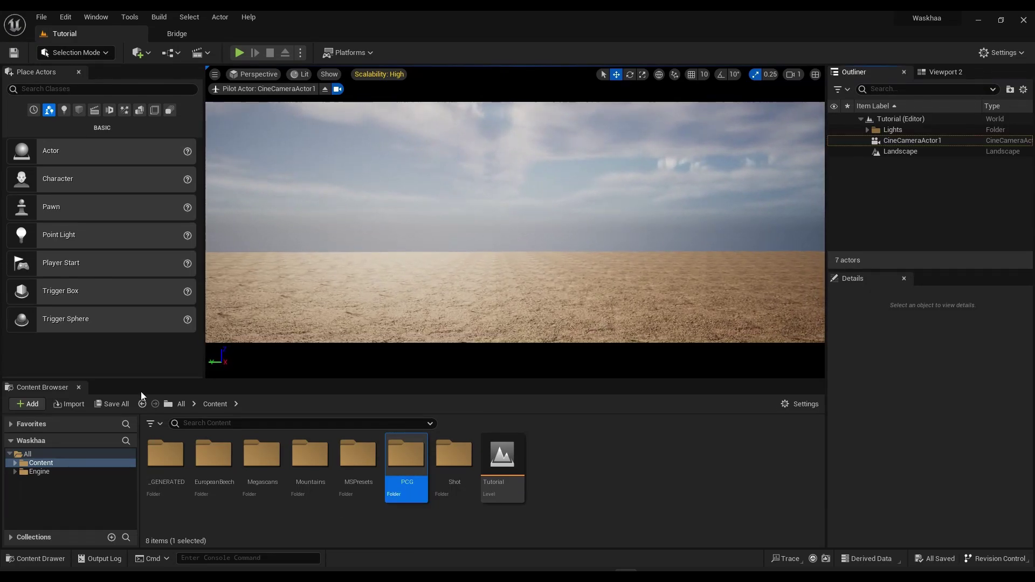
# - Make Viewport 2 look through CineCameraActor1 while the main viewport stays in a free perspective view above the landscape
pyautogui.click(911, 141)
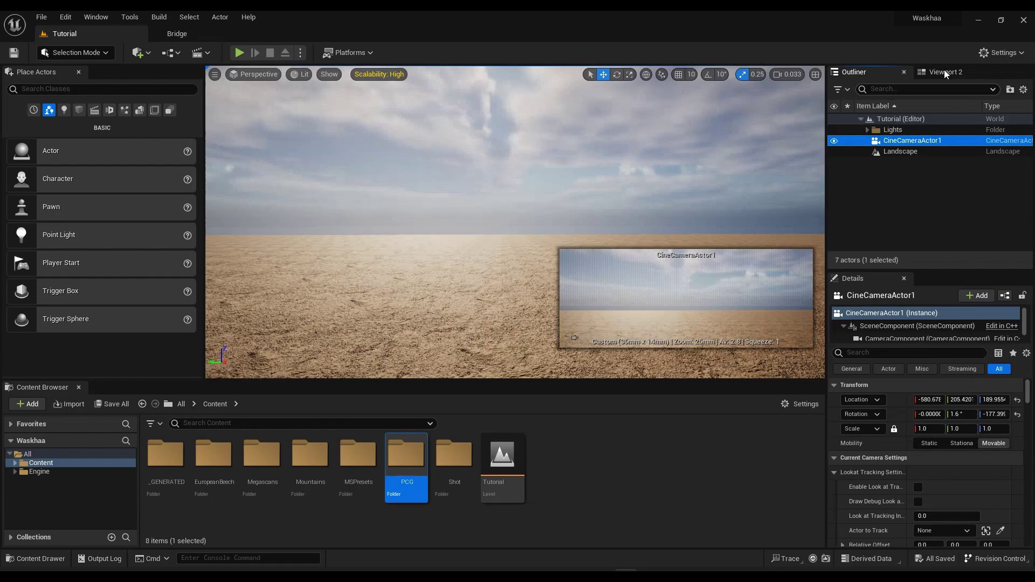
pyautogui.click(945, 72)
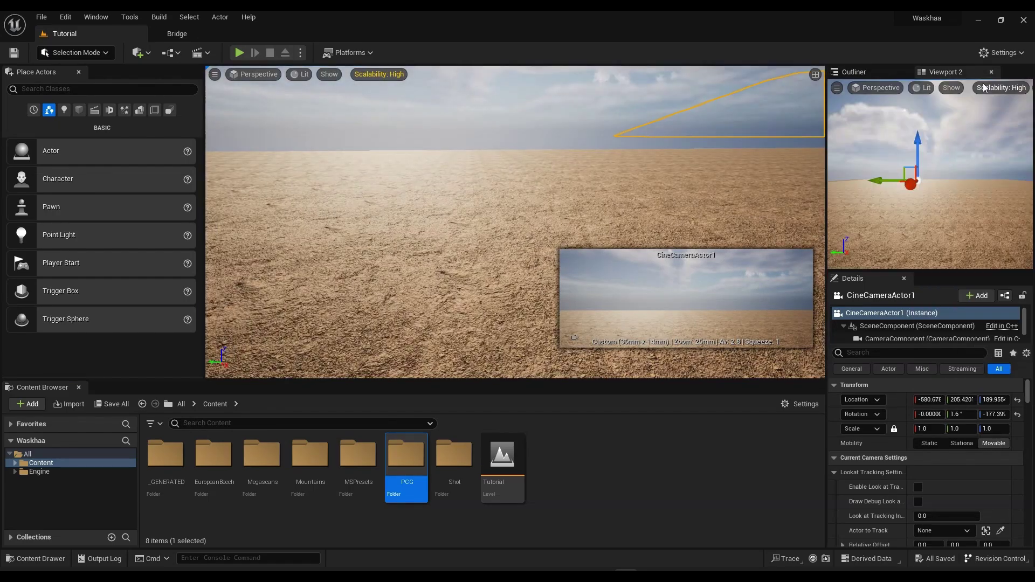
pyautogui.click(853, 71)
pyautogui.click(787, 74)
pyautogui.click(874, 88)
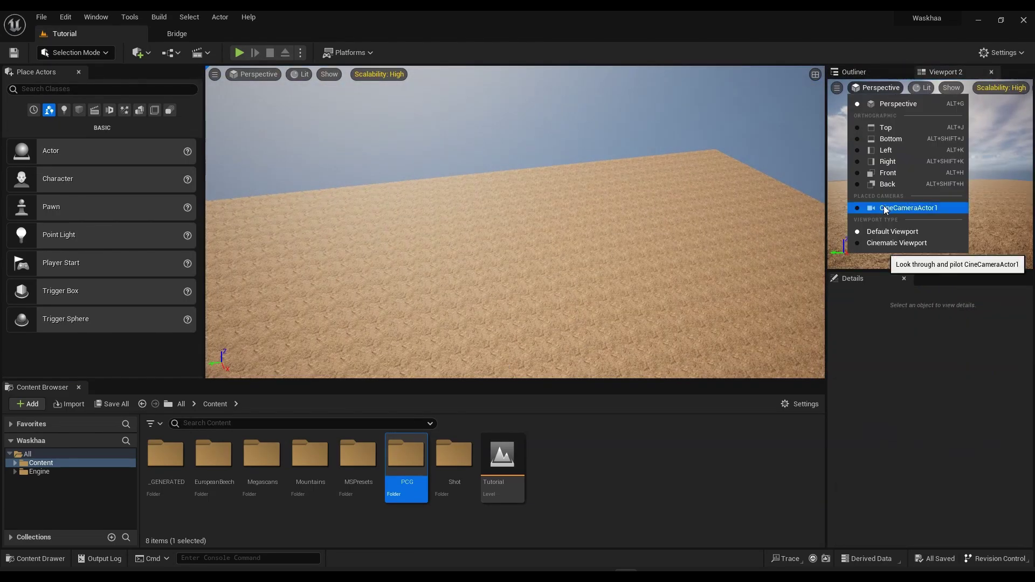
pyautogui.click(885, 208)
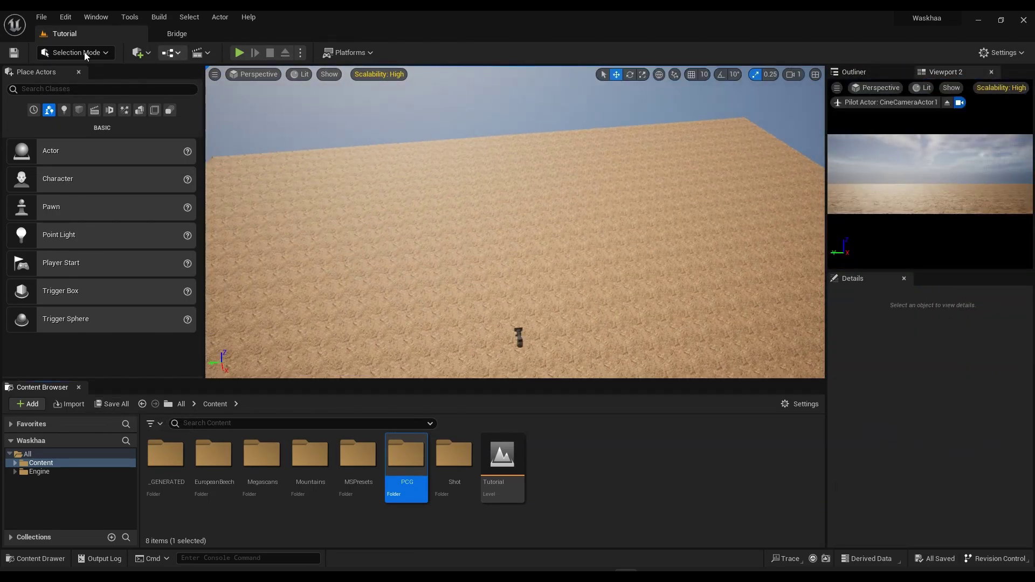
# - Sculpt gentle hills across the landscape in front of the camera with tool strength 0.1, undoing and redoing the first stroke
pyautogui.click(76, 52)
pyautogui.click(70, 88)
pyautogui.moveTo(466, 179); pyautogui.dragTo(693, 149)
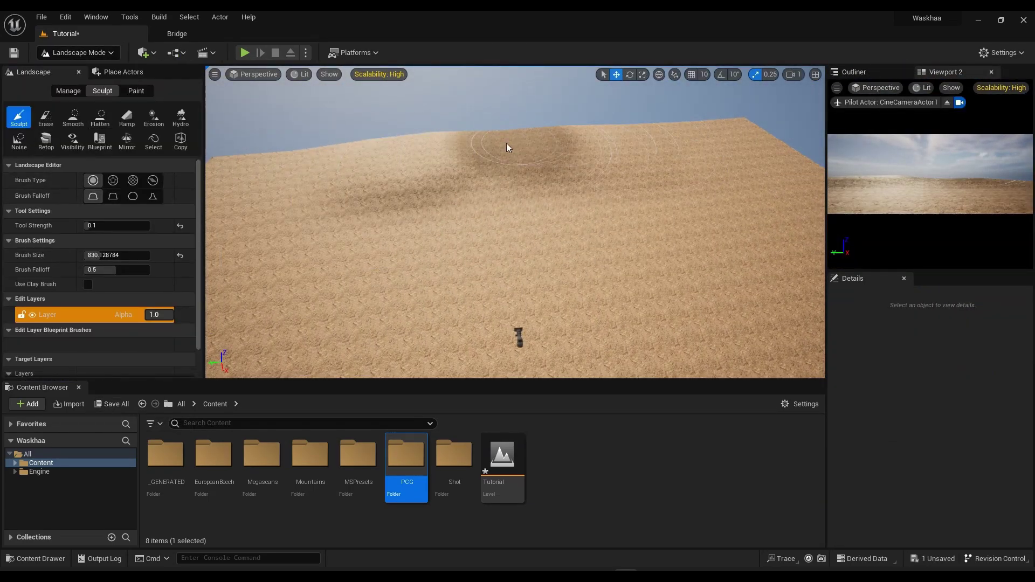
pyautogui.hotkey('ctrl', 'z')
pyautogui.moveTo(634, 125)
pyautogui.mouseDown()
pyautogui.moveTo(282, 160)
pyautogui.moveTo(656, 254)
pyautogui.moveTo(587, 165)
pyautogui.mouseUp()
# - Smooth the sculpted hills in front of the camera and return to selection mode
pyautogui.click(72, 117)
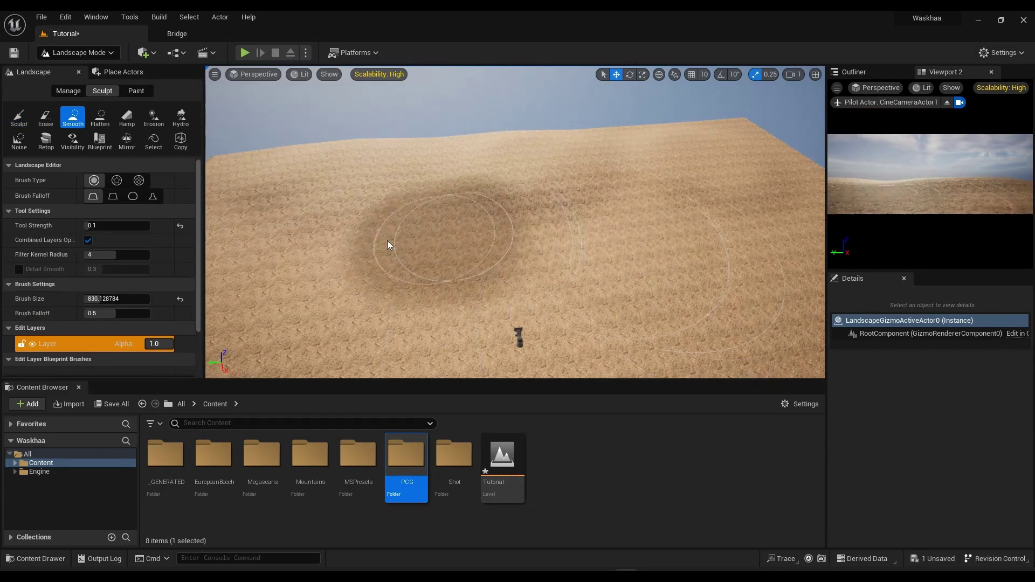
pyautogui.click(79, 52)
pyautogui.click(533, 268)
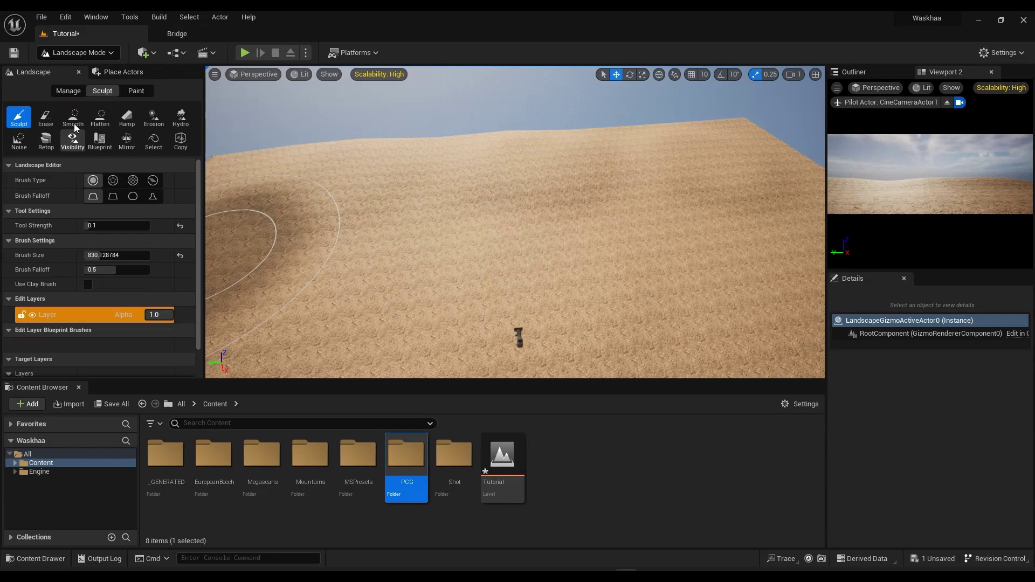
pyautogui.hotkey('shift', '1')
pyautogui.click(794, 74)
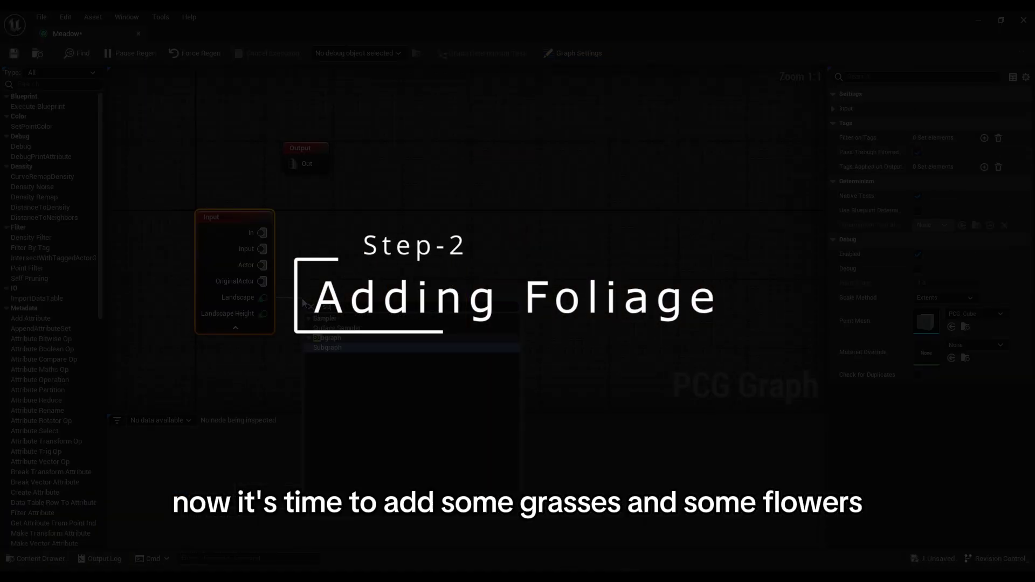
# - Add a Surface Sampler to the Input's Landscape output in the Meadow graph, edit its point extents, and connect a Transform Points node
pyautogui.click(337, 327)
pyautogui.click(931, 122)
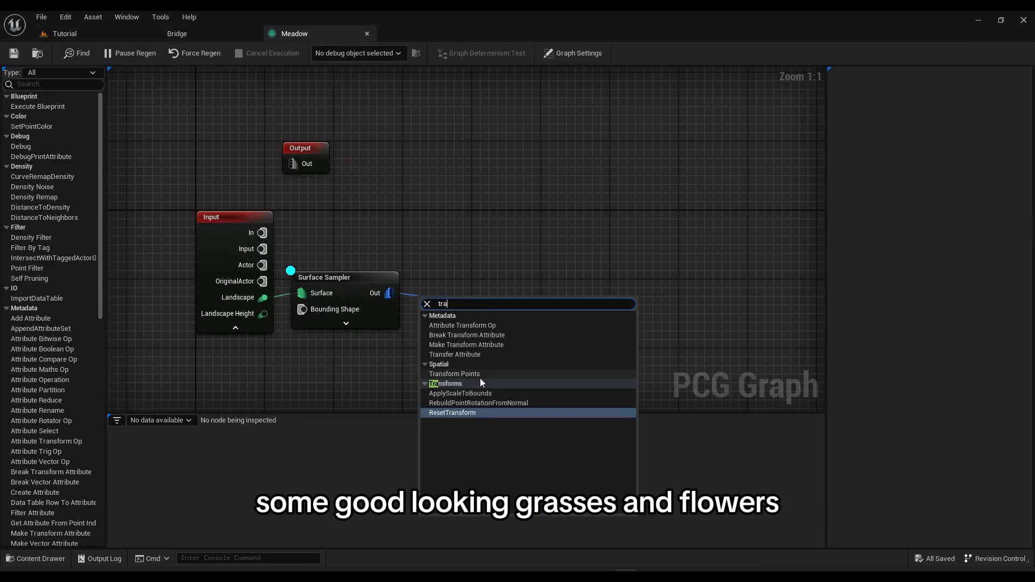
pyautogui.click(464, 374)
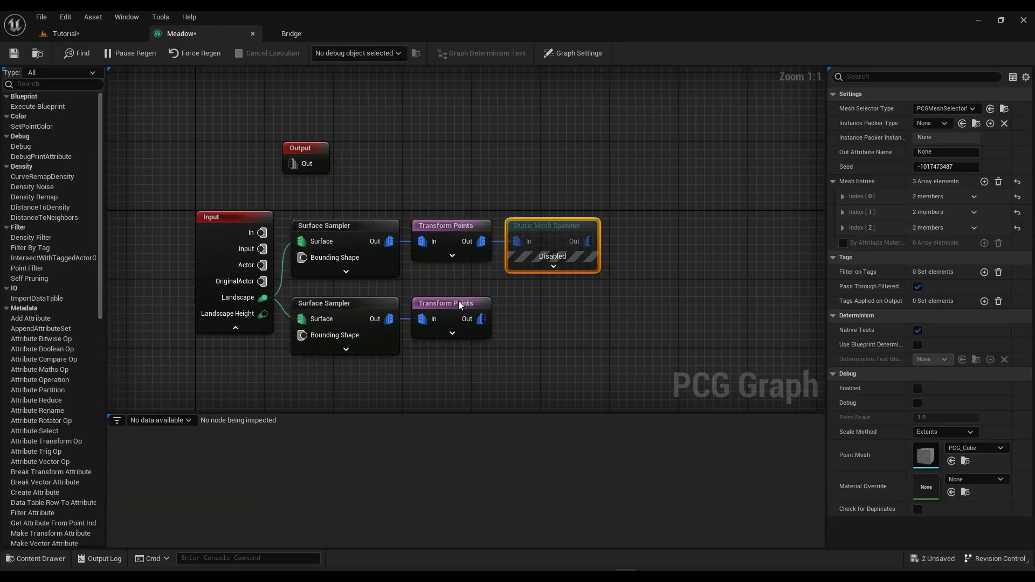
# - Assign a Nordic Coastal Groundcover mesh to the first mesh entry of the second branch's Static Mesh Spawner
pyautogui.click(458, 305)
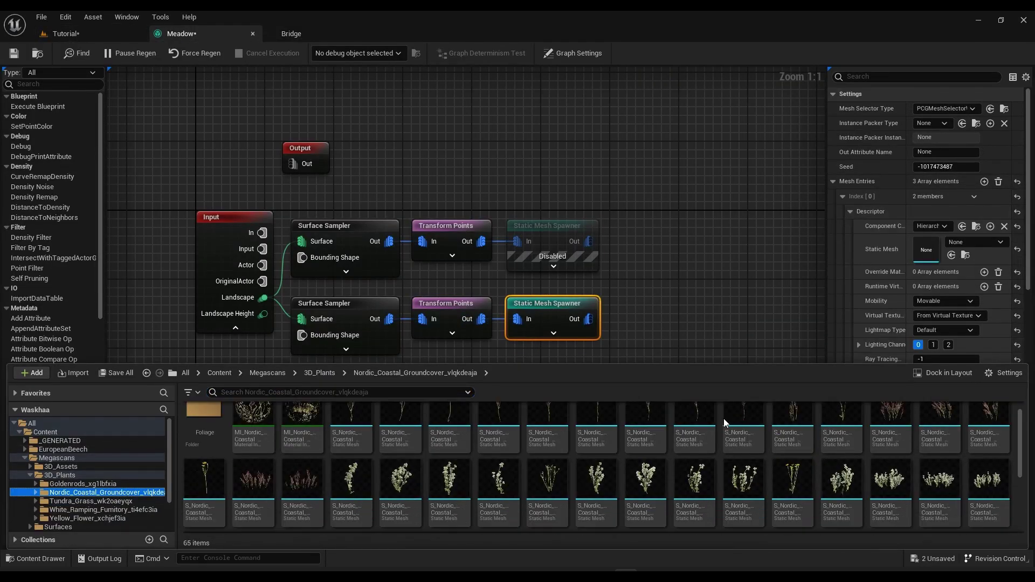
pyautogui.scroll(-2, 515, 469)
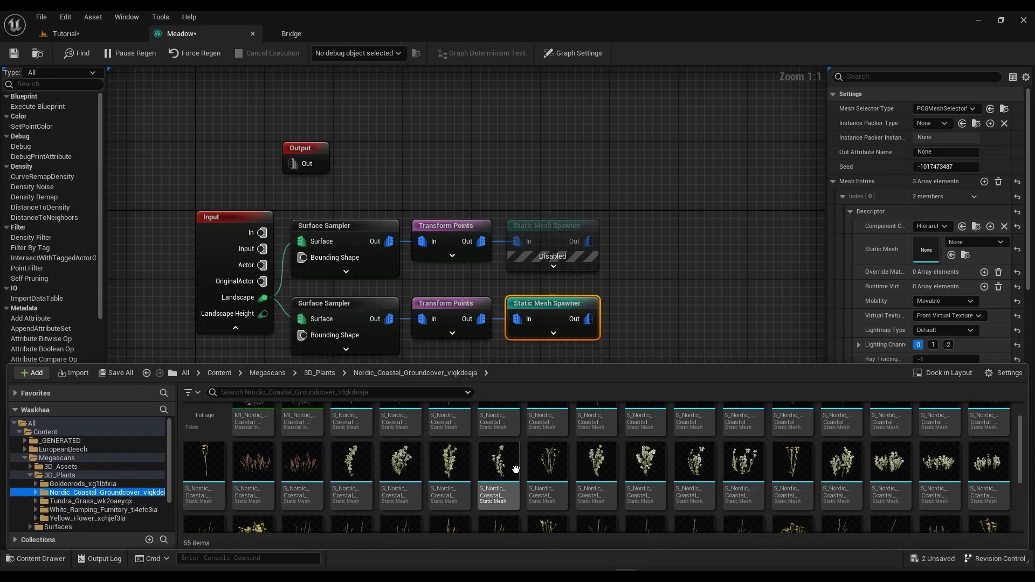
pyautogui.moveTo(889, 440); pyautogui.dragTo(926, 249)
pyautogui.click(842, 197)
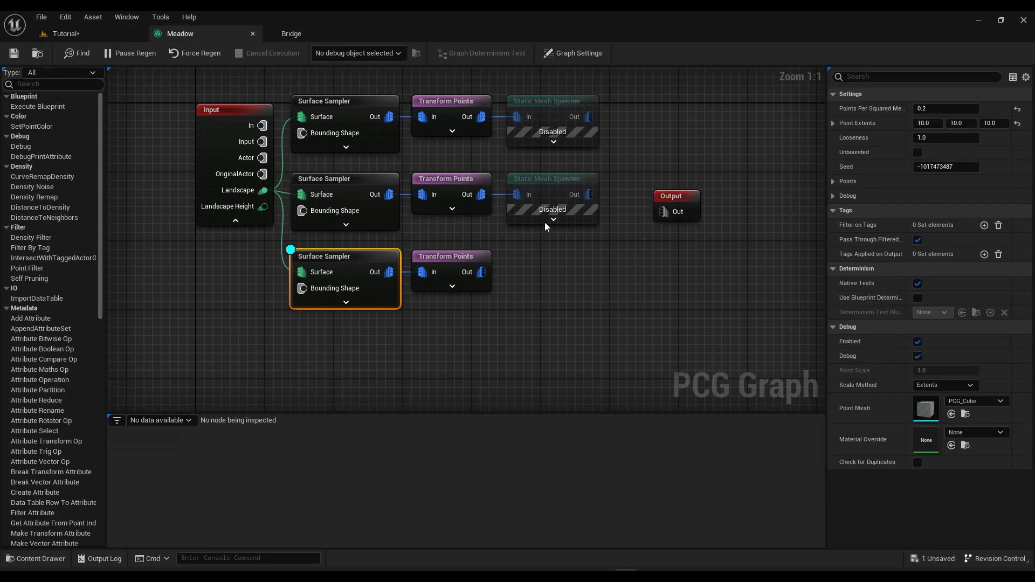
# - Edit the third Surface Sampler's points per squared meter and bring up the project assets for that branch's Static Mesh Spawner
pyautogui.click(933, 108)
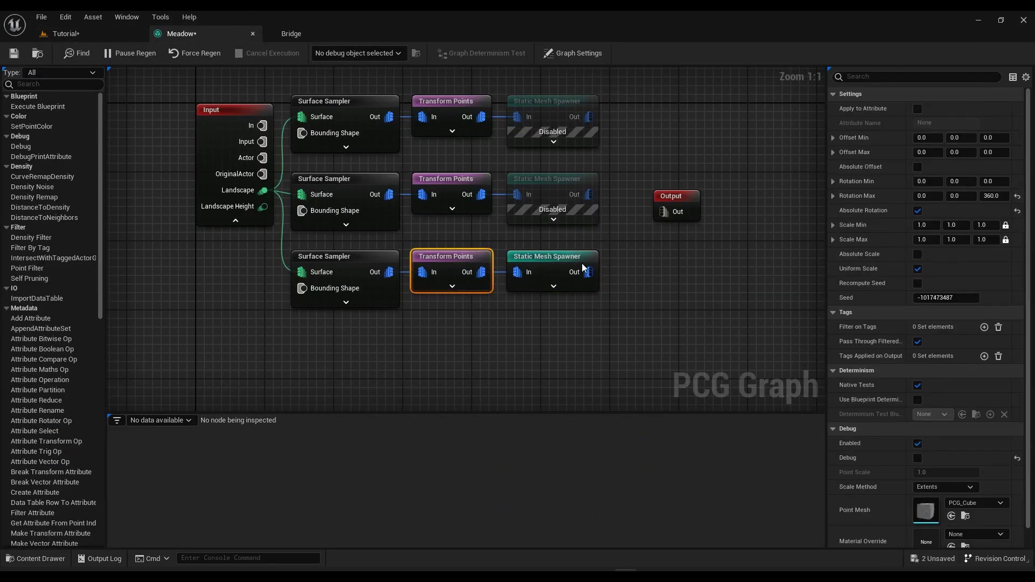
pyautogui.click(582, 268)
pyautogui.hotkey('ctrl', 'space')
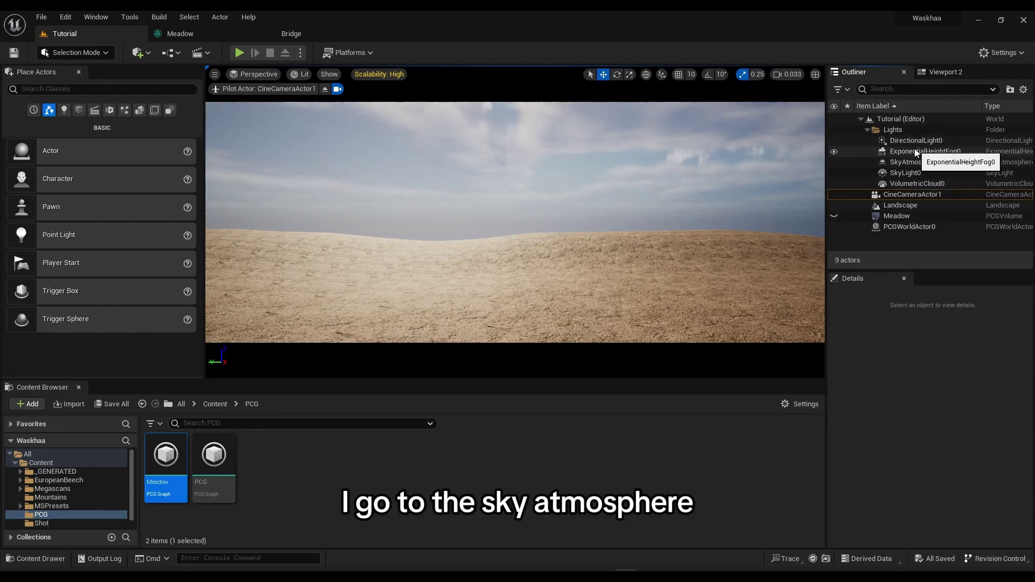
# - Set SkyAtmosphere0's Rayleigh scattering color to white and increase its Mie scattering scale
pyautogui.click(915, 151)
pyautogui.click(911, 162)
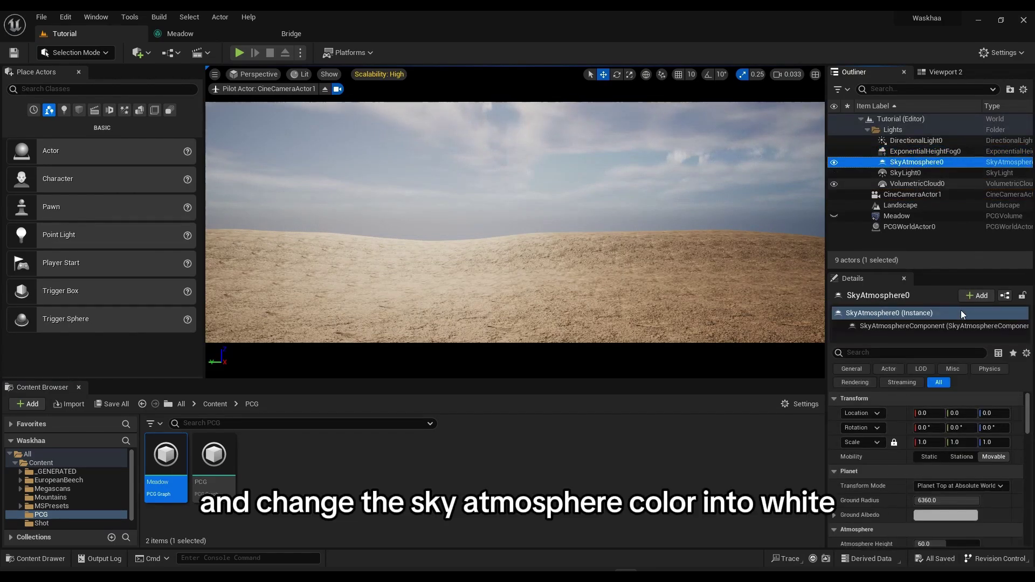
pyautogui.scroll(-6, 973, 470)
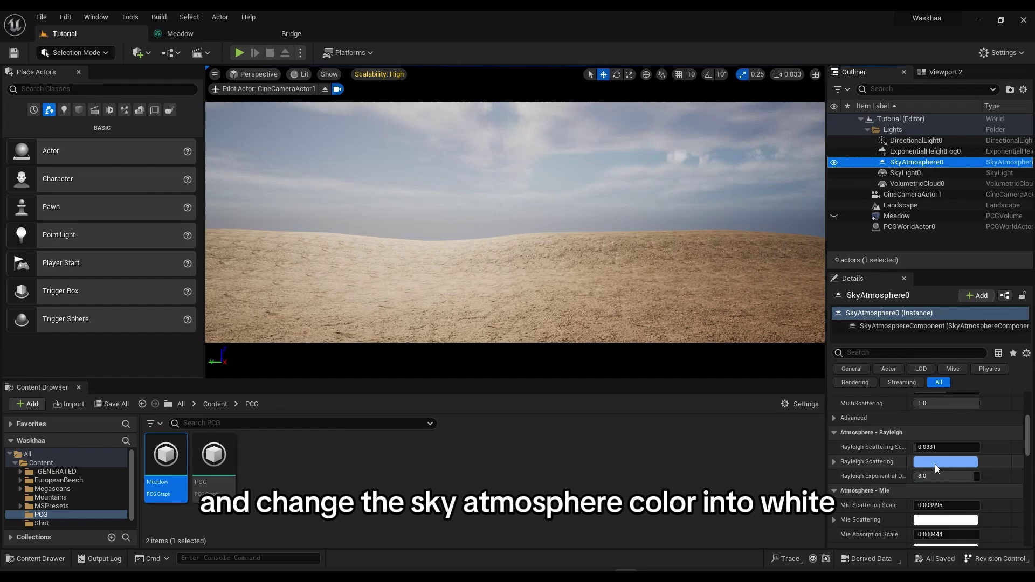
pyautogui.click(935, 465)
pyautogui.moveTo(835, 377); pyautogui.dragTo(834, 426)
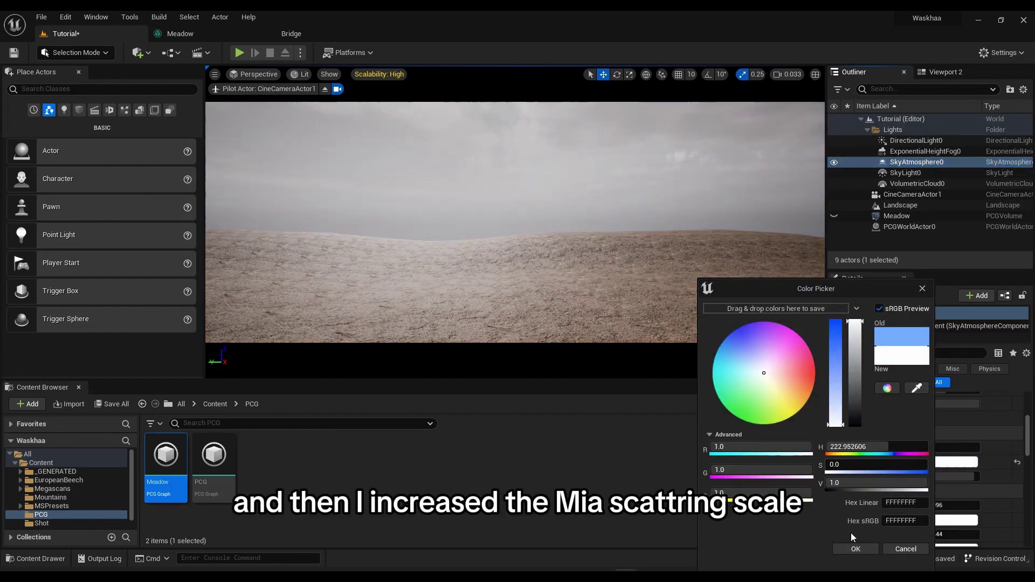
pyautogui.click(854, 548)
pyautogui.scroll(-2, 941, 488)
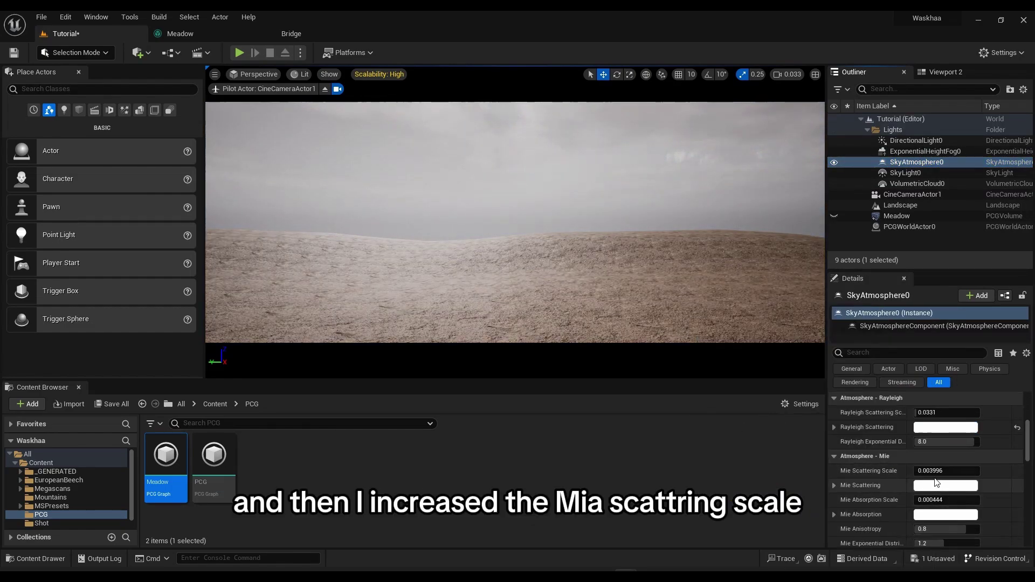
pyautogui.moveTo(936, 471); pyautogui.dragTo(982, 471)
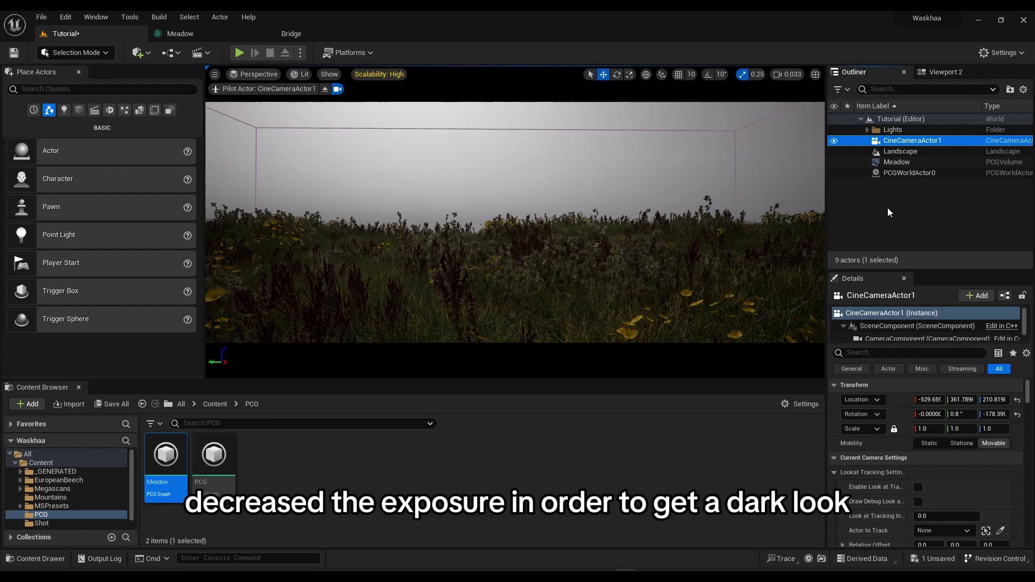
# - Deselect the cine camera and save all unsaved changes
pyautogui.click(888, 209)
pyautogui.click(114, 406)
pyautogui.click(592, 417)
# - Preview the meadow at Cinematic scalability and return the viewport to High
pyautogui.click(359, 76)
pyautogui.click(581, 93)
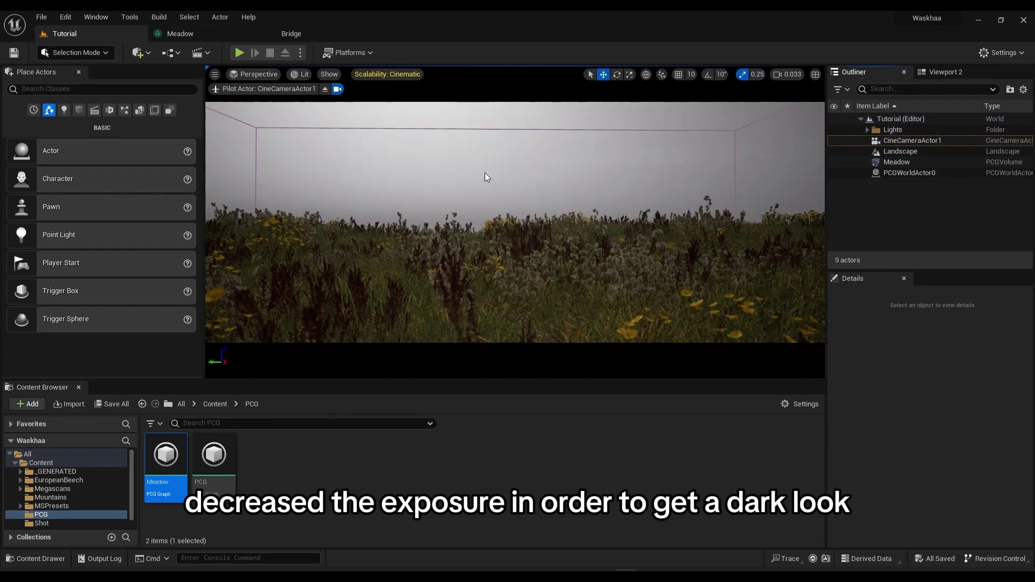
pyautogui.click(379, 74)
pyautogui.click(507, 89)
# - Compare the scene with the Meadow volume hidden and shown, leaving it shown
pyautogui.click(835, 162)
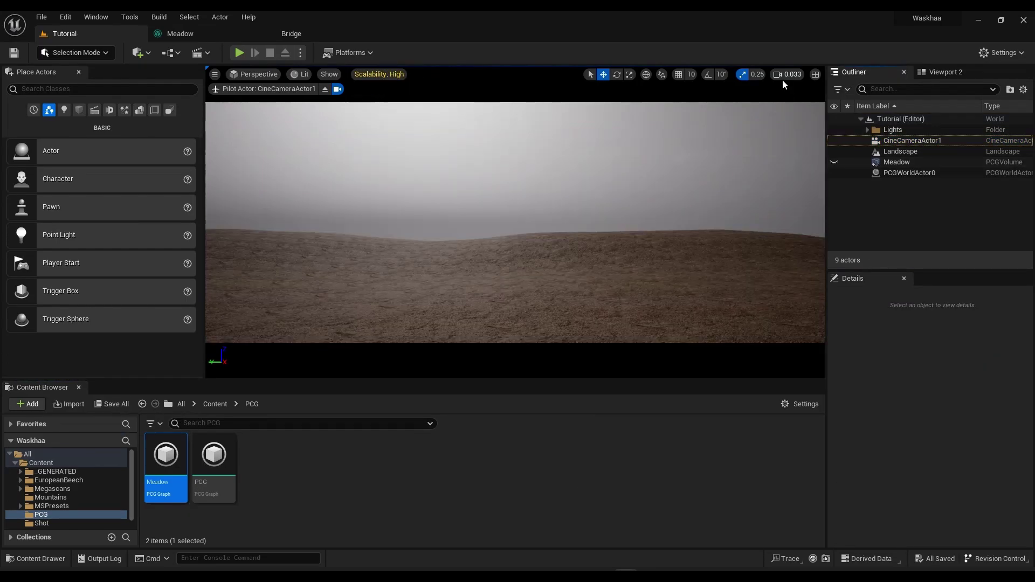
pyautogui.click(834, 163)
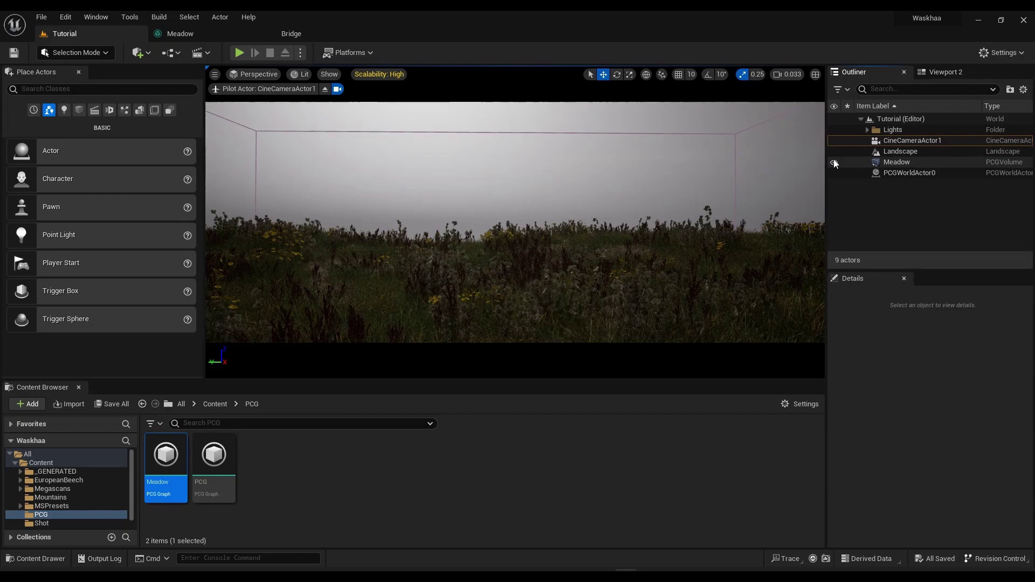
pyautogui.click(834, 163)
pyautogui.click(835, 163)
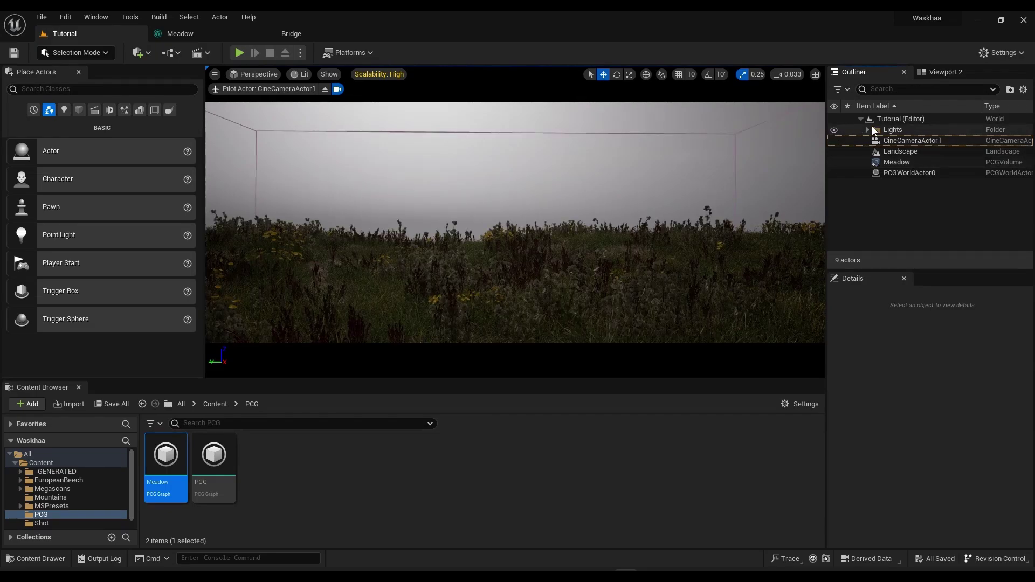
# - Try a Mie scattering scale of 0.2 on SkyAtmosphere0 and settle on 0.17, collapsing the Lights folder
pyautogui.click(890, 163)
pyautogui.scroll(-10, 952, 487)
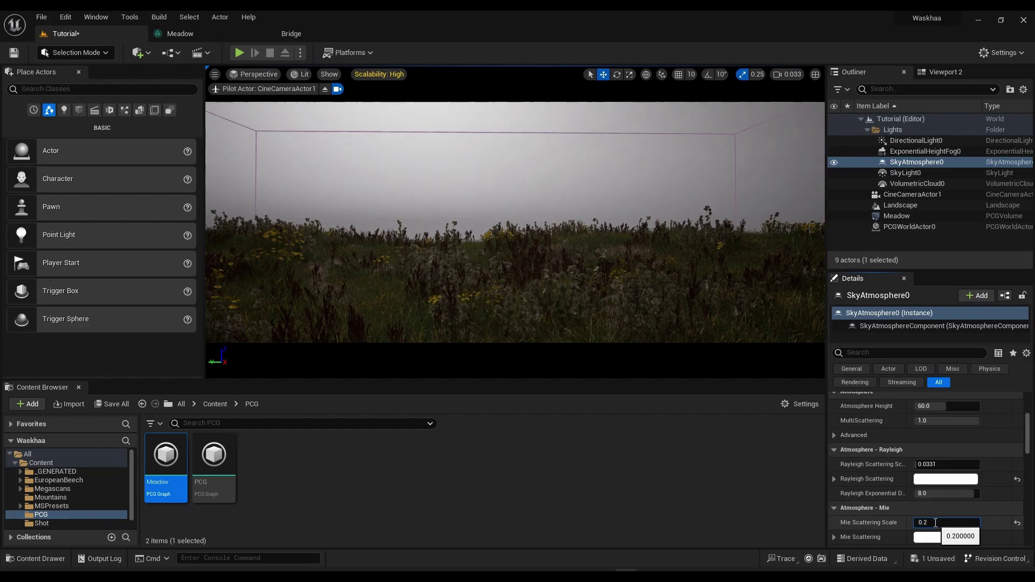
pyautogui.click(868, 130)
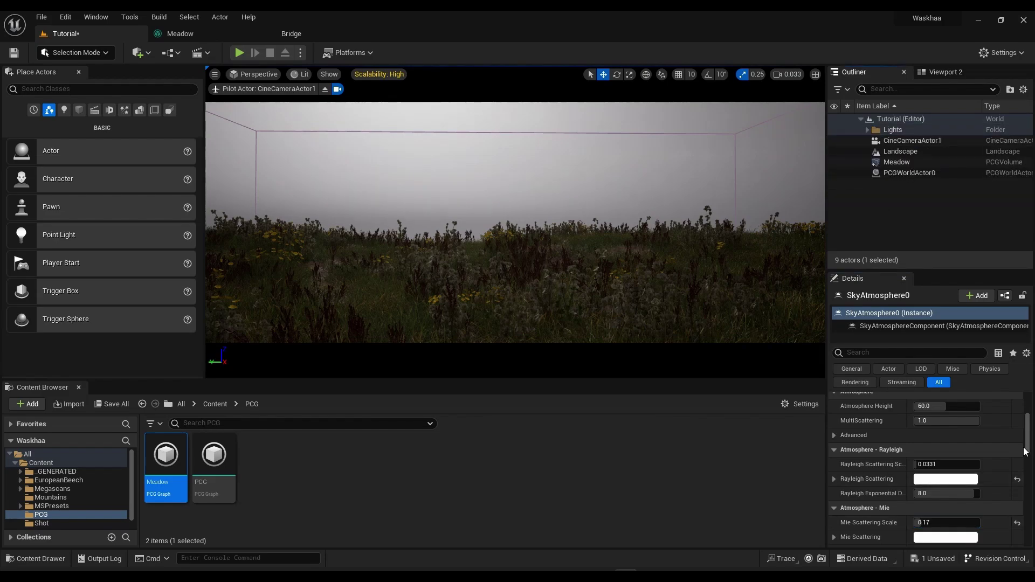
# - Save the level with nothing selected and hide the Meadow volume
pyautogui.click(882, 197)
pyautogui.hotkey('ctrl', 's')
pyautogui.click(603, 415)
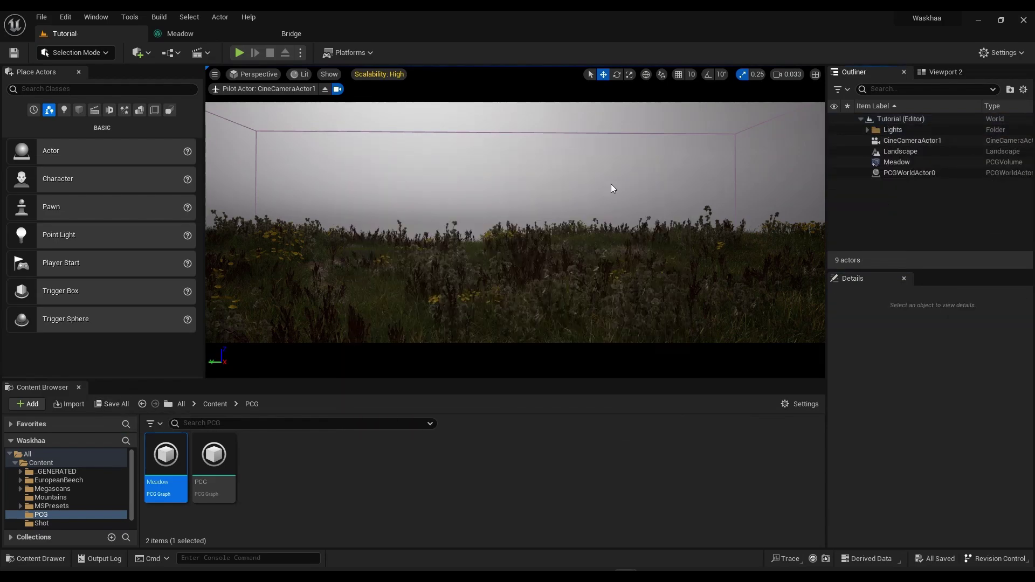
pyautogui.click(835, 163)
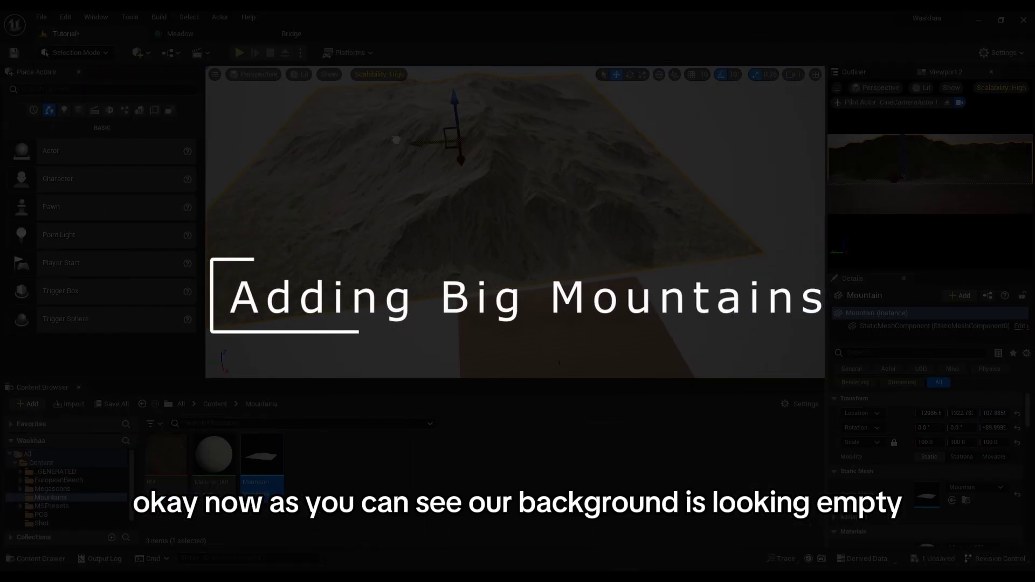
# - Move the Mountain mesh along Y to about 4402 and set its scale to 200 on all axes
pyautogui.moveTo(396, 139); pyautogui.dragTo(357, 142)
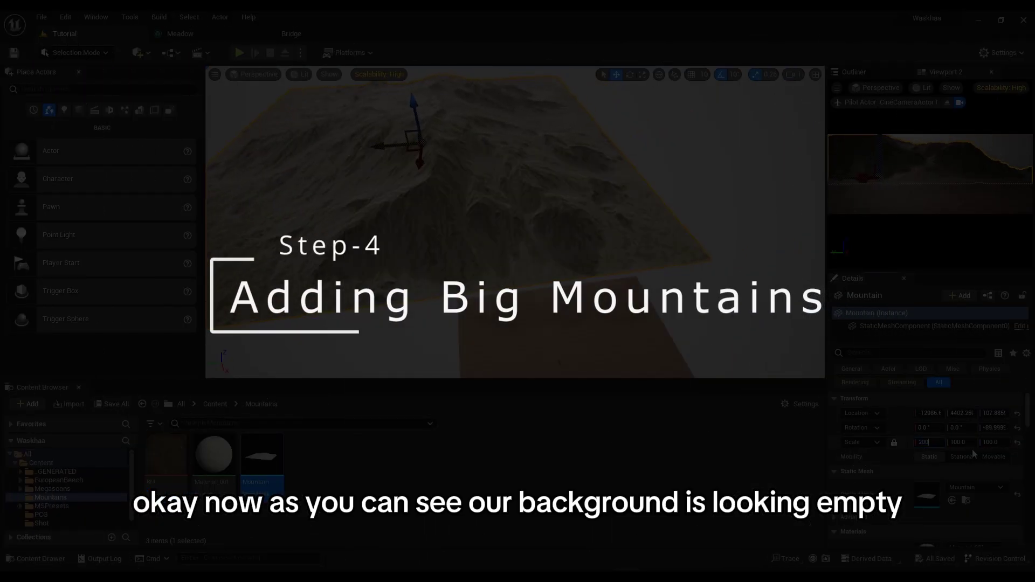
pyautogui.press('Return')
pyautogui.click(793, 74)
pyautogui.click(867, 99)
pyautogui.press('w')
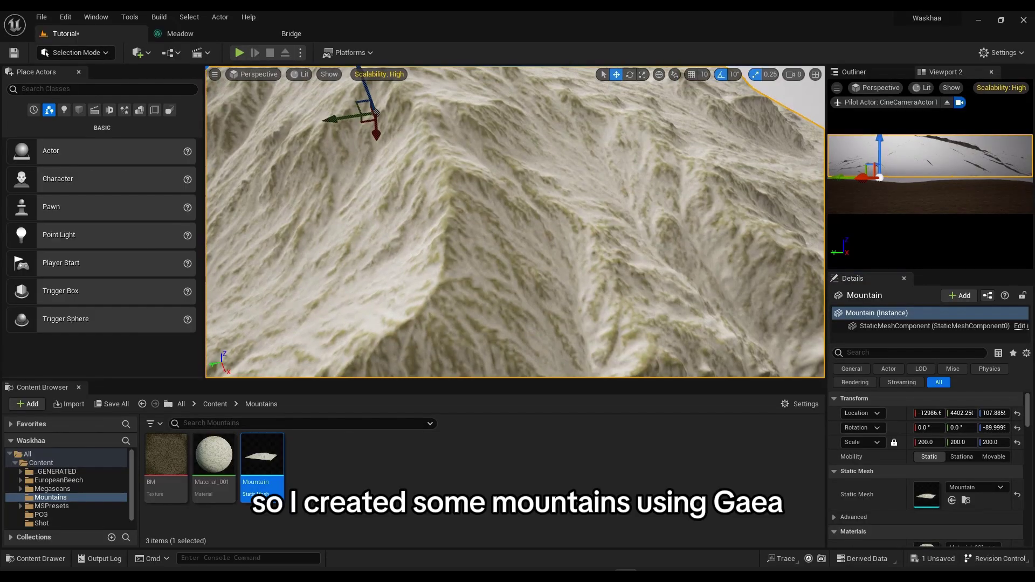
# - Rotate the Mountain mesh to about -40° on Y and move it to about -23495 on X
pyautogui.press('f')
pyautogui.press('e')
pyautogui.moveTo(460, 253); pyautogui.dragTo(507, 92)
pyautogui.press('e')
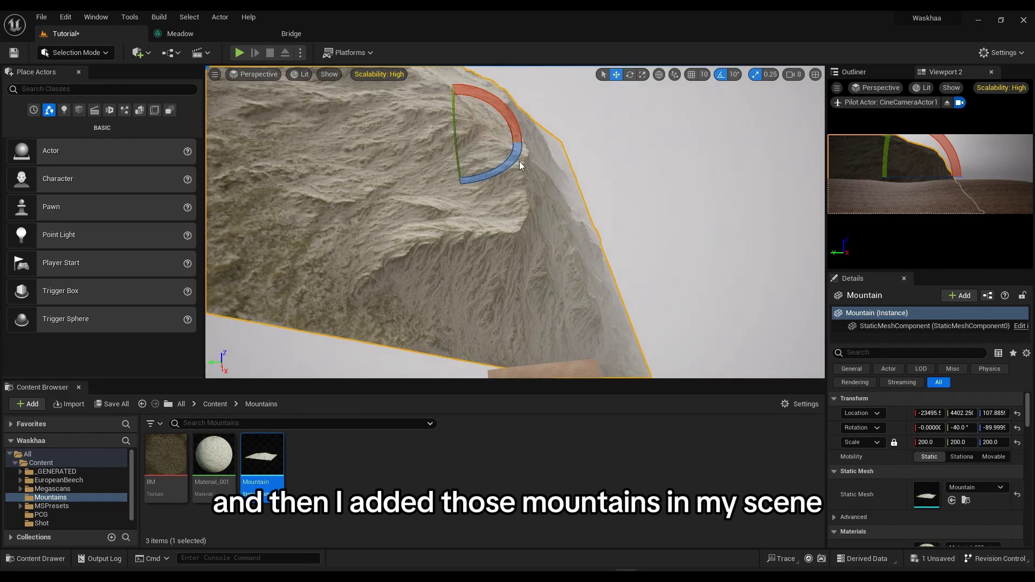
# - Move the Mountain mesh to about X -26373, Y 8502, Z -1273 and adjust its Y rotation to about -38.5°
pyautogui.press('w')
pyautogui.moveTo(419, 145)
pyautogui.mouseDown()
pyautogui.moveTo(372, 145)
pyautogui.moveTo(407, 129)
pyautogui.moveTo(407, 169)
pyautogui.moveTo(412, 162)
pyautogui.mouseUp()
pyautogui.click(655, 169)
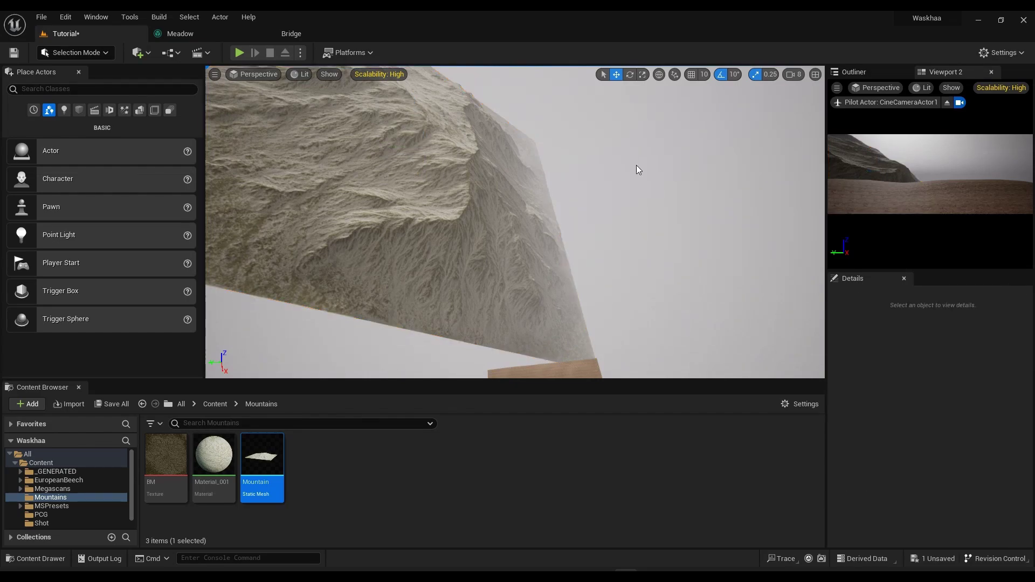
pyautogui.hotkey('ctrl', 'z')
pyautogui.moveTo(472, 116); pyautogui.dragTo(341, 157)
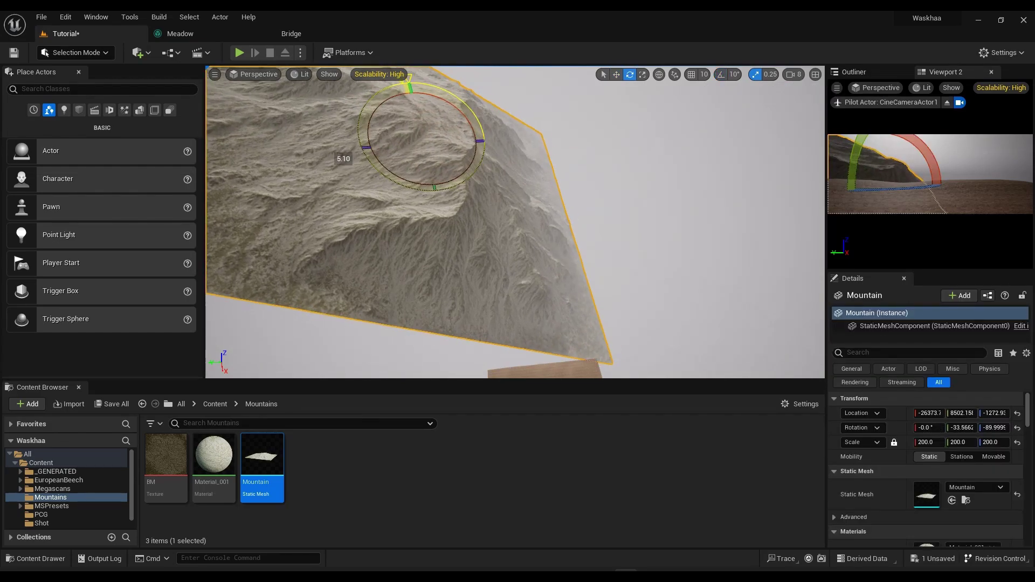
# - Scale the Mountain mesh to 400, move it to about X -42498, Y 10130, Z -3534, and undo the trial Z rotation
pyautogui.write('400')
pyautogui.press('Return')
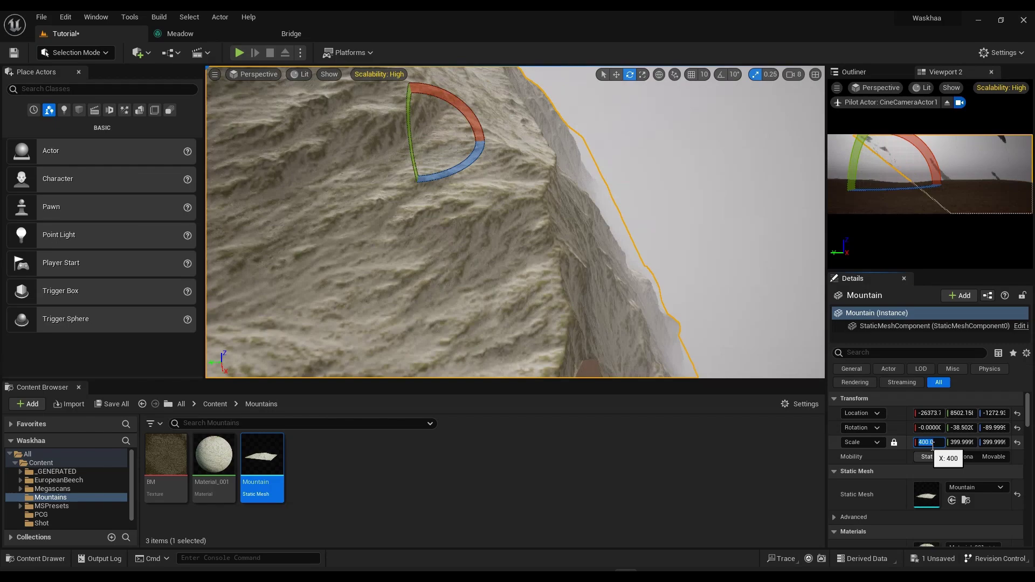
pyautogui.moveTo(420, 163); pyautogui.dragTo(430, 144)
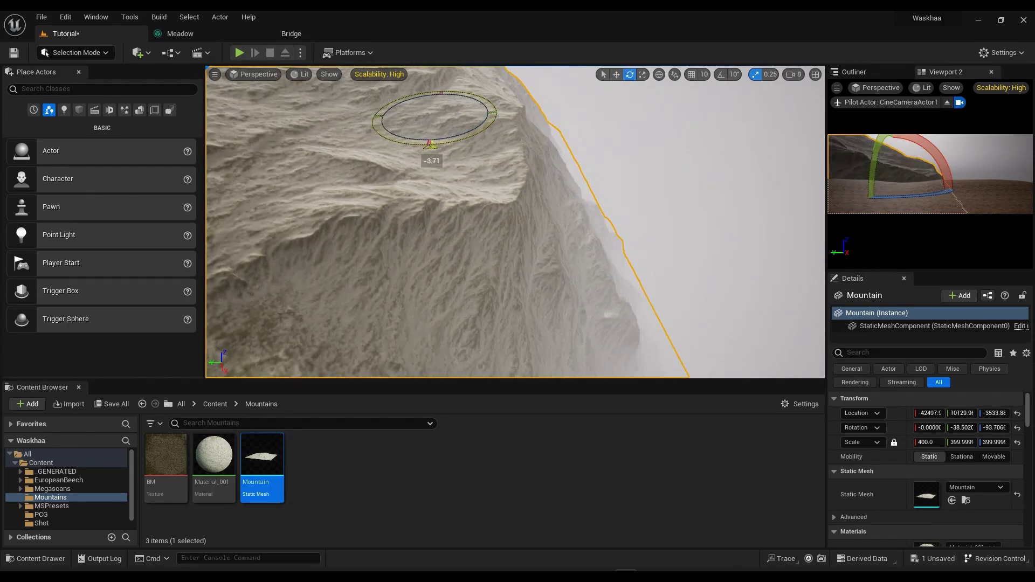
pyautogui.hotkey('ctrl', 'z')
# - Set the Mountain mesh's scale to 200, move it to about X -25679 and tilt it to about -47.5° on Y
pyautogui.click(925, 442)
pyautogui.write('200')
pyautogui.press('Return')
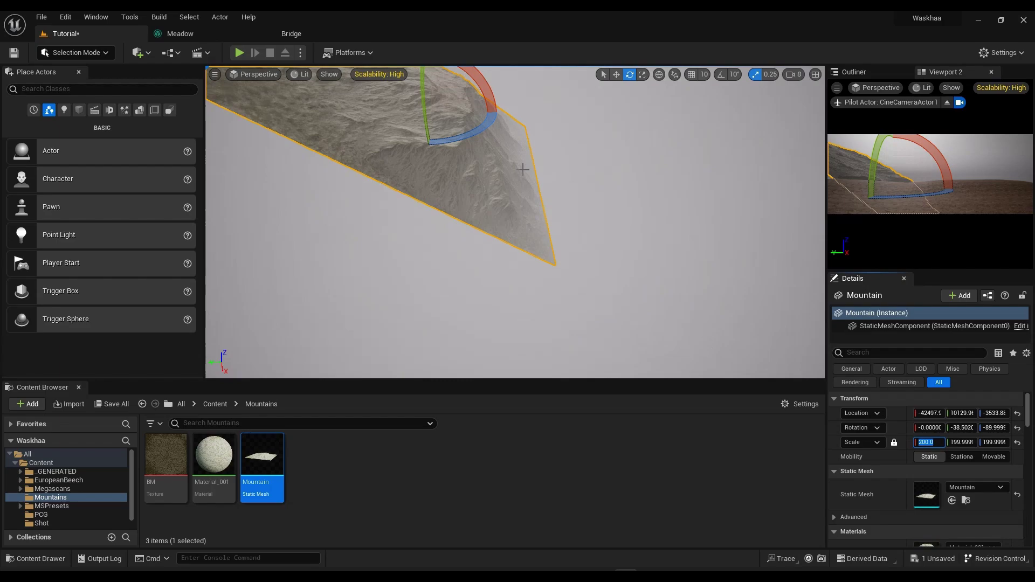
pyautogui.moveTo(432, 131); pyautogui.dragTo(374, 296)
pyautogui.press('e')
pyautogui.moveTo(453, 146); pyautogui.dragTo(442, 162)
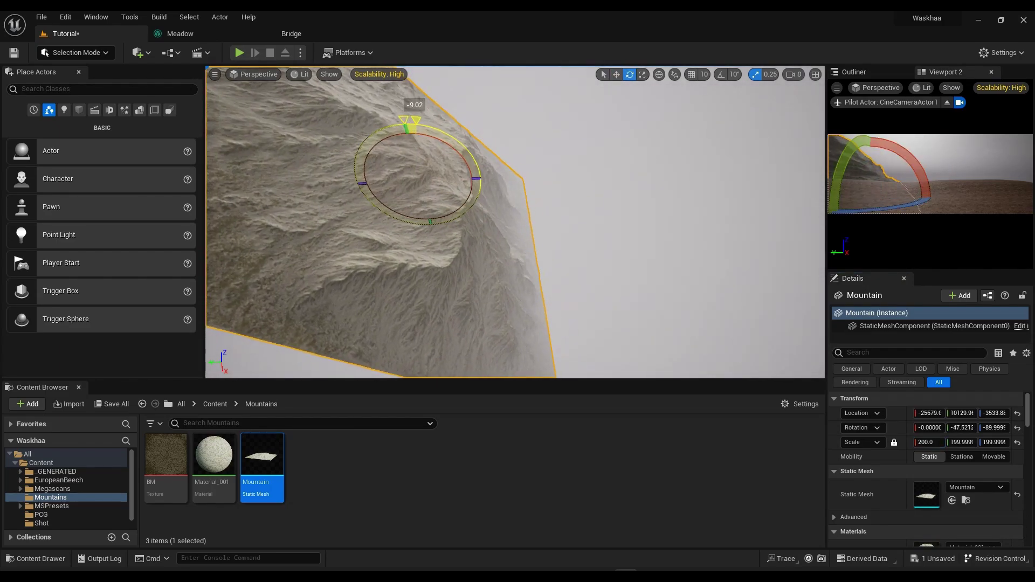
# - Set the Mountain mesh's scale to 300 and move it to about X -38371, Y 8925
pyautogui.click(662, 211)
pyautogui.click(507, 216)
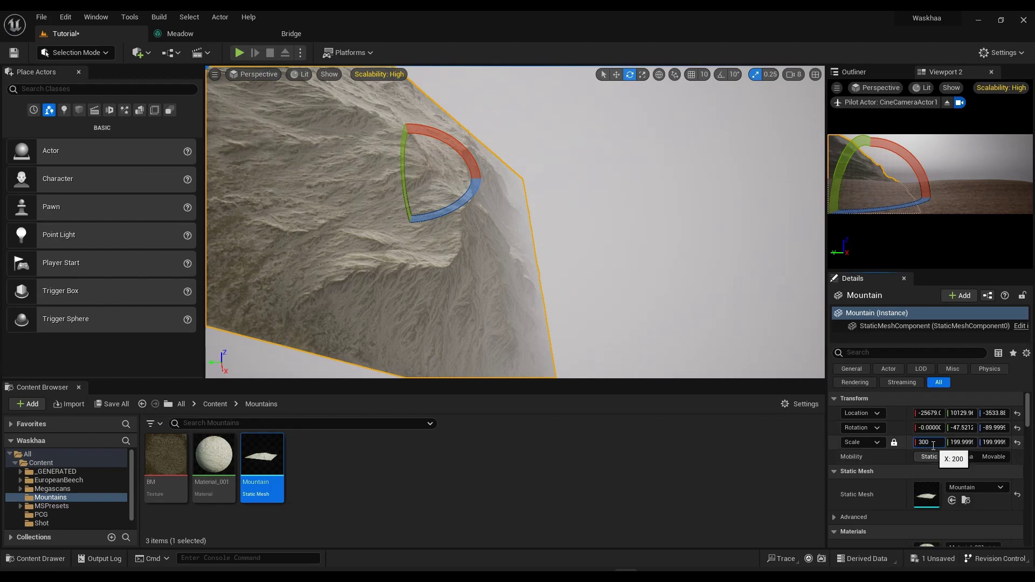
pyautogui.moveTo(419, 181); pyautogui.dragTo(425, 141)
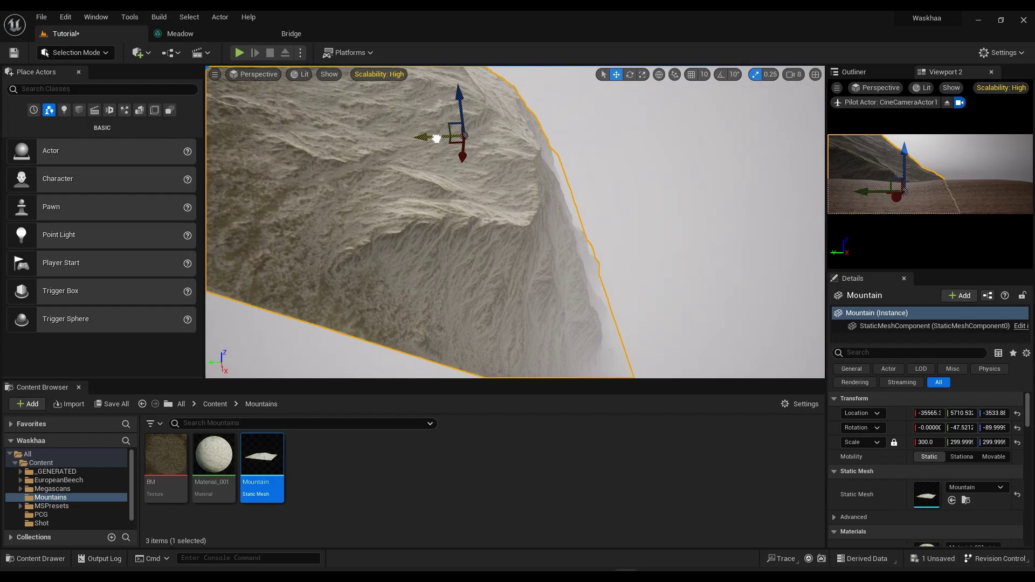
pyautogui.moveTo(430, 138)
pyautogui.mouseDown()
pyautogui.moveTo(400, 141)
pyautogui.moveTo(439, 149)
pyautogui.moveTo(441, 139)
pyautogui.mouseUp()
pyautogui.click(627, 186)
pyautogui.click(406, 187)
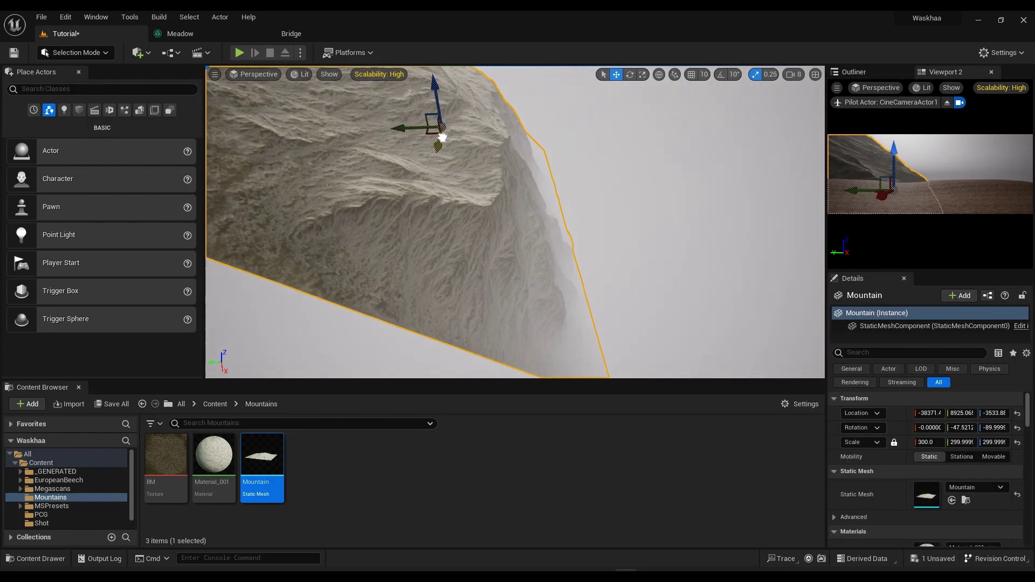
# - Check the mountain's framing through CineCameraActor1, stop piloting the camera and save all changes
pyautogui.click(853, 72)
pyautogui.rightClick(861, 139)
pyautogui.click(925, 241)
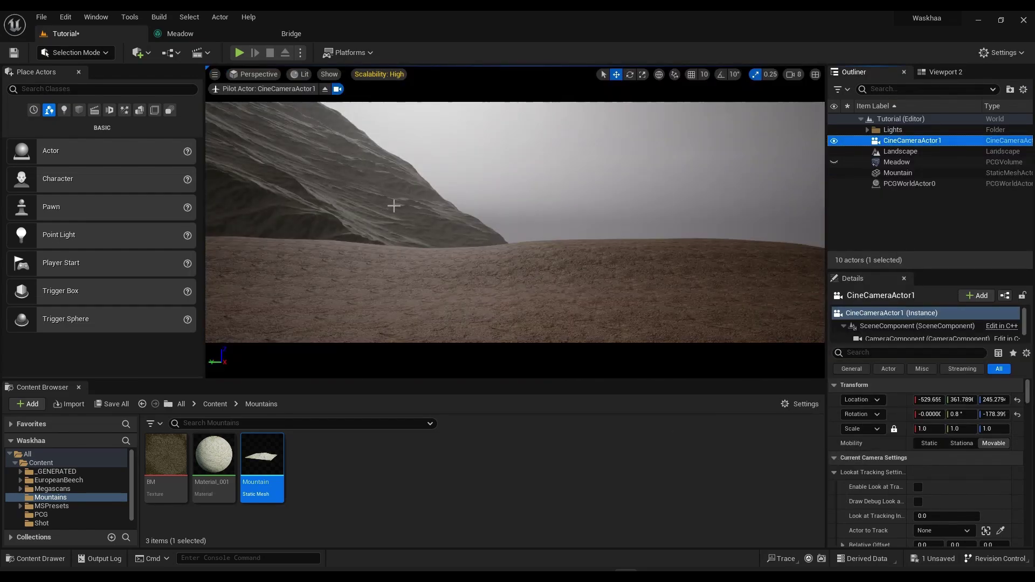
pyautogui.rightClick(894, 142)
pyautogui.click(925, 241)
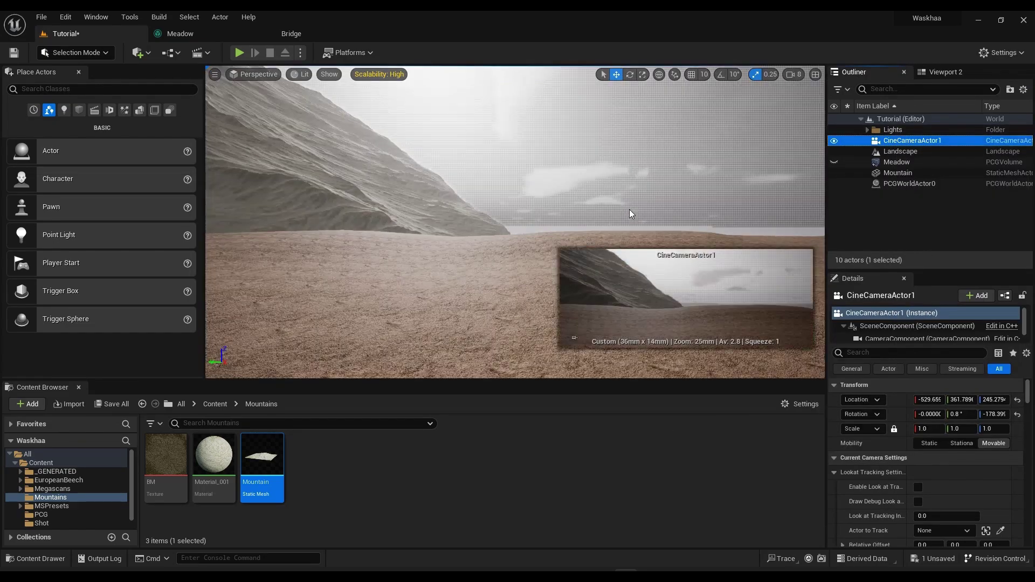
pyautogui.moveTo(629, 209); pyautogui.dragTo(523, 229, button='right')
pyautogui.click(122, 404)
pyautogui.click(604, 417)
# - Duplicate the Mountain mesh to about Y -12101 and rotate the copy to about -270° on Z
pyautogui.click(946, 72)
pyautogui.click(429, 148)
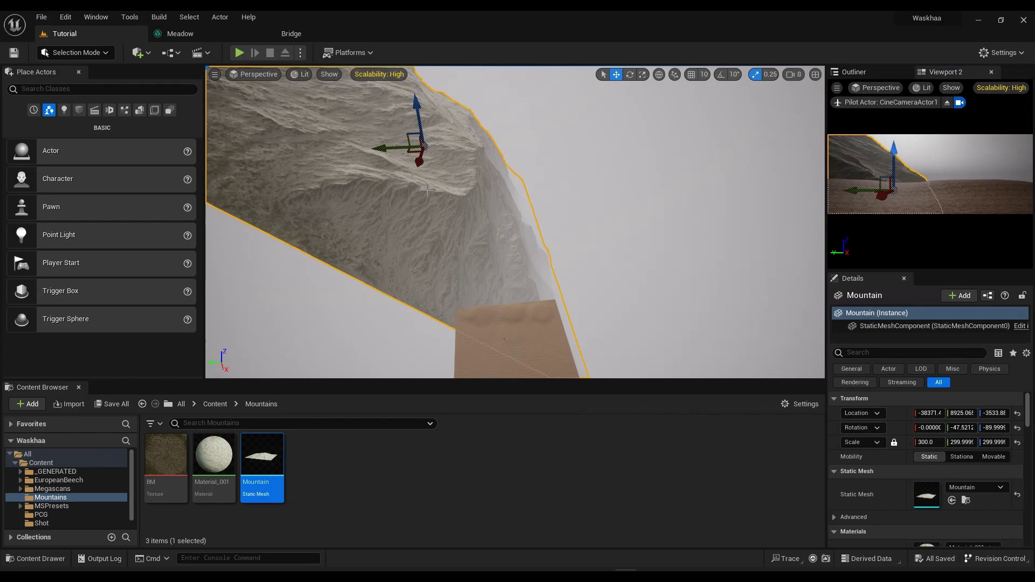
pyautogui.keyDown('alt'); pyautogui.moveTo(428, 149); pyautogui.dragTo(759, 59); pyautogui.keyUp('alt')
pyautogui.click(630, 74)
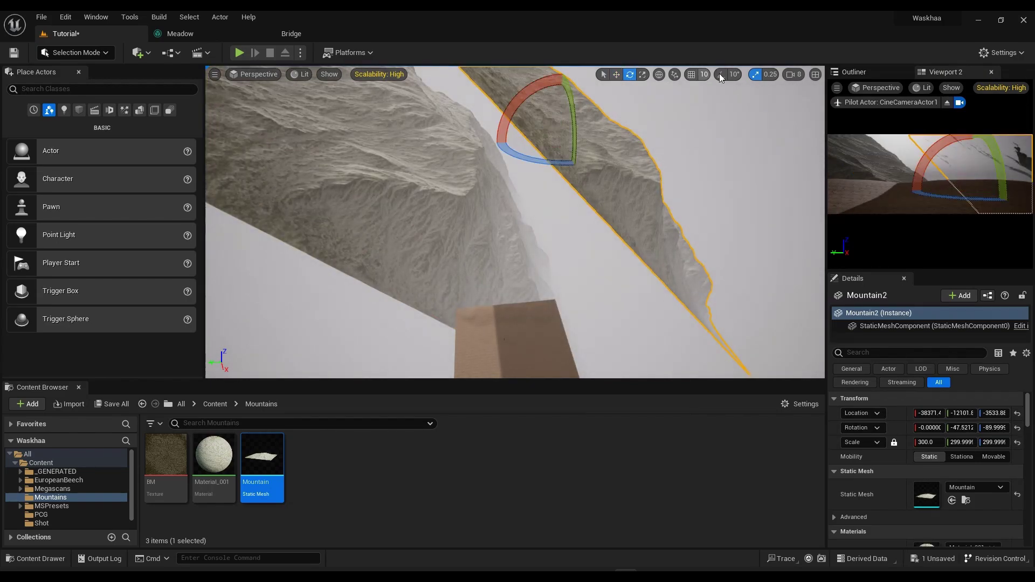
pyautogui.moveTo(573, 163)
pyautogui.mouseDown()
pyautogui.moveTo(615, 161)
pyautogui.moveTo(541, 146)
pyautogui.moveTo(564, 149)
pyautogui.mouseUp()
pyautogui.click(492, 93)
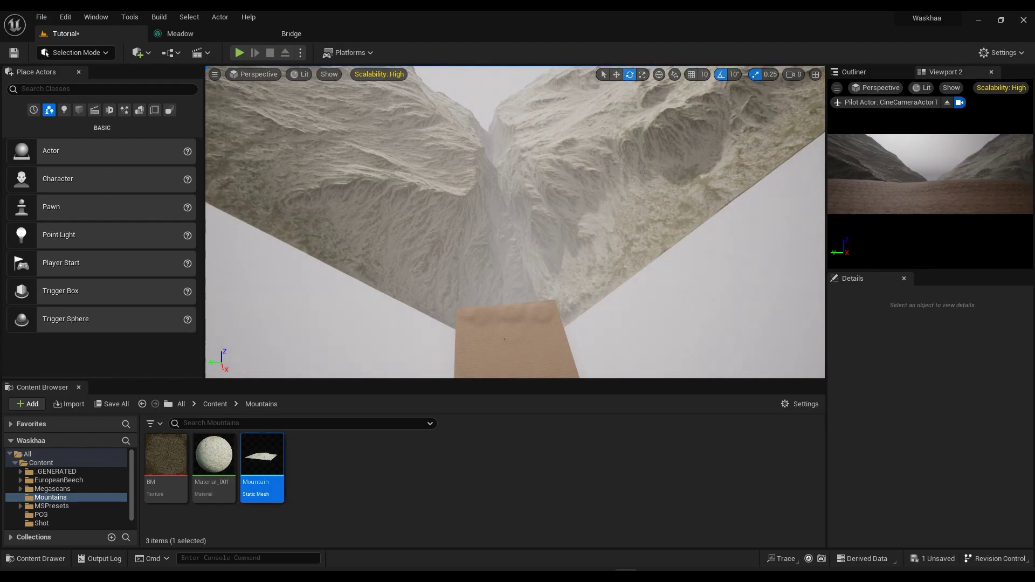
# - With rotation snapping off, tilt the Mountain mesh to about -60.6° and Mountain2 to about -62.7° on Y
pyautogui.click(484, 123)
pyautogui.click(721, 75)
pyautogui.moveTo(477, 118); pyautogui.dragTo(498, 118)
pyautogui.press('Escape')
pyautogui.click(592, 162)
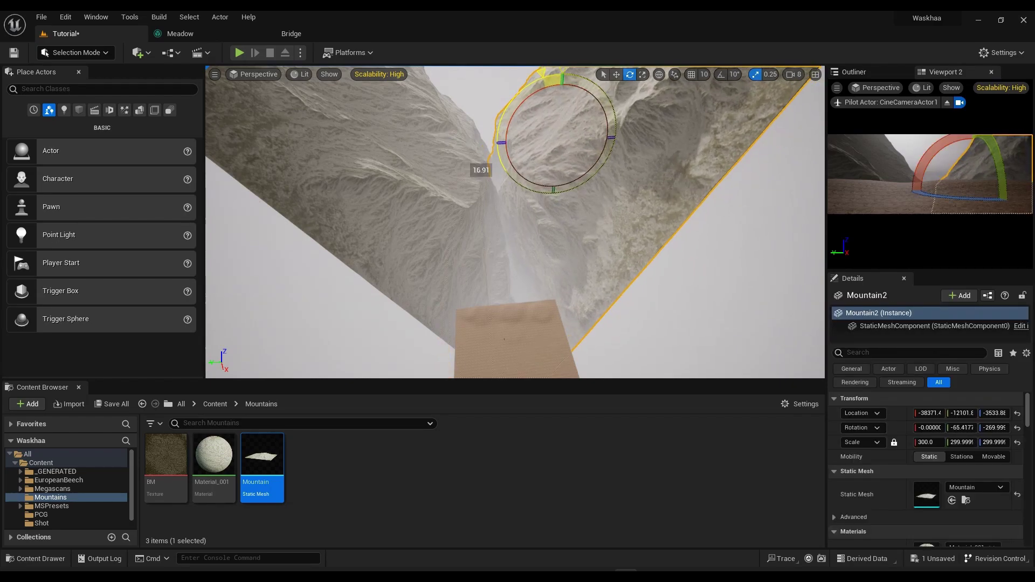
pyautogui.press('Escape')
# - View the two facing mountains through CineCameraActor1, save all changes and stop piloting
pyautogui.click(854, 72)
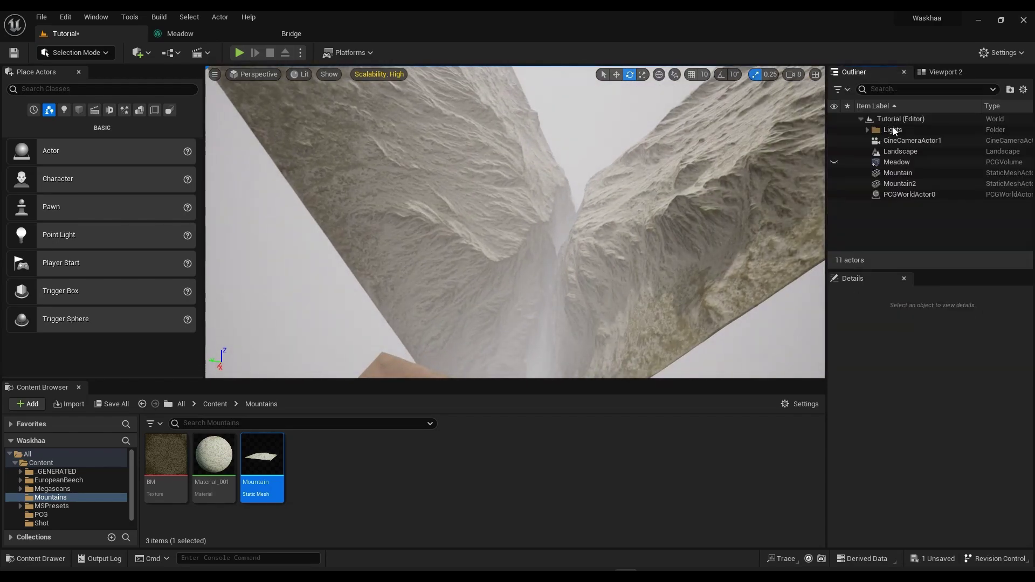
pyautogui.rightClick(912, 141)
pyautogui.click(906, 233)
pyautogui.click(111, 407)
pyautogui.click(588, 418)
pyautogui.rightClick(890, 143)
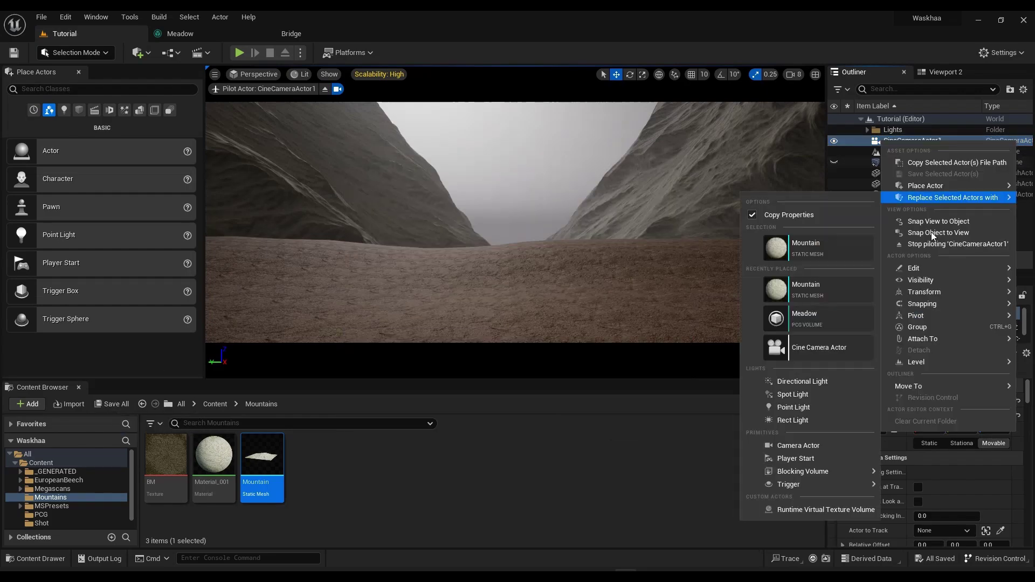
pyautogui.click(933, 243)
# - Duplicate the Mountain mesh back to about X -77718, Y 1049 and set the copy's scale to 500
pyautogui.moveTo(515, 210); pyautogui.dragTo(515, 242, button='right')
pyautogui.press('s')
pyautogui.click(471, 229)
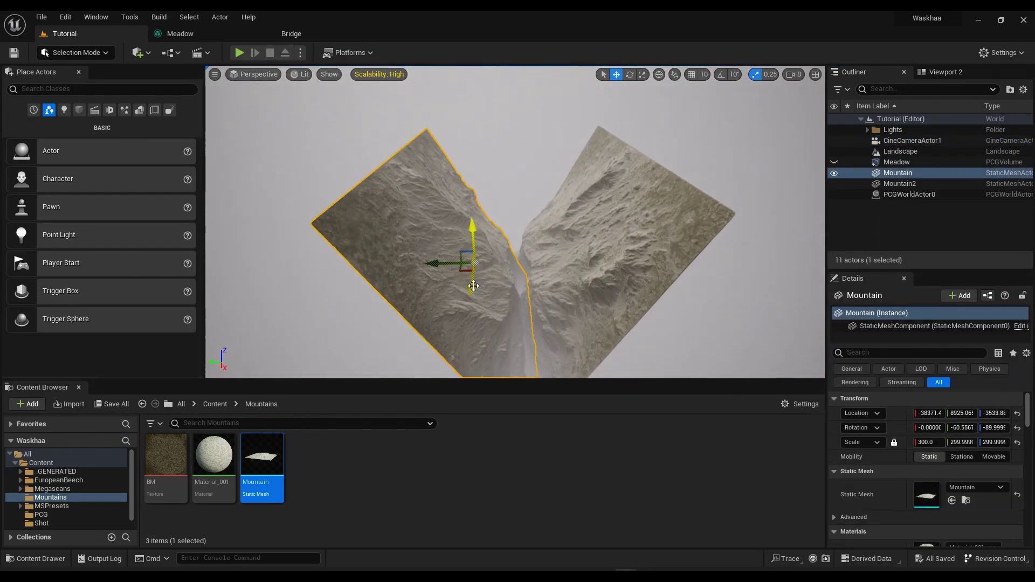
pyautogui.keyDown('alt'); pyautogui.moveTo(475, 275); pyautogui.dragTo(469, 199); pyautogui.keyUp('alt')
pyautogui.click(931, 74)
pyautogui.click(926, 442)
pyautogui.write('500')
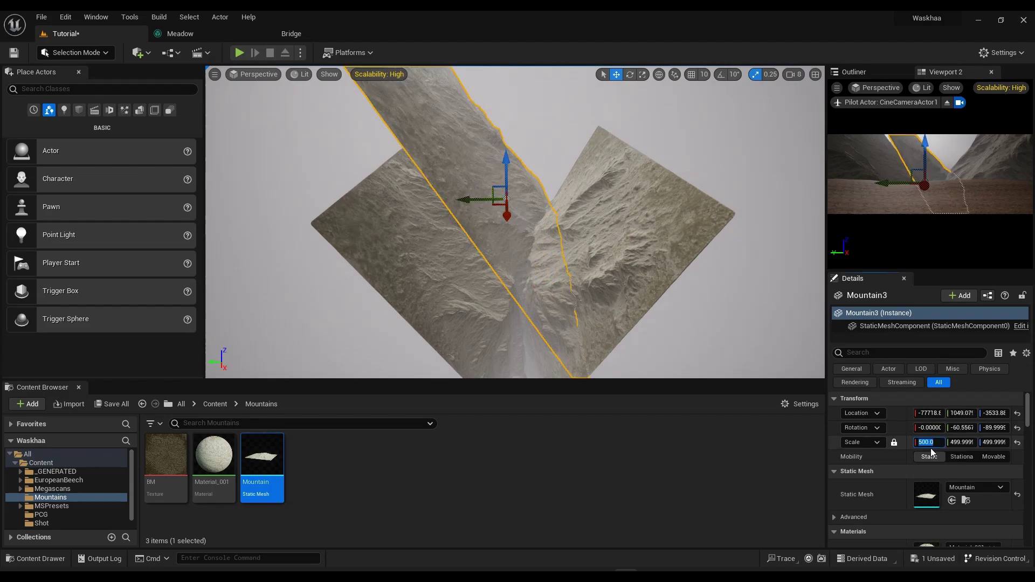
pyautogui.press('Return')
# - Rotate Mountain3 to about -49° on Y and move it to about X -102558, Y 5536
pyautogui.press('e')
pyautogui.moveTo(470, 154); pyautogui.dragTo(456, 167)
pyautogui.press('w')
pyautogui.moveTo(507, 214); pyautogui.dragTo(451, 173)
pyautogui.click(548, 125)
pyautogui.click(499, 161)
# - Tilt Mountain3 to about -54.9° on Y and check the camera view with nothing selected
pyautogui.press('e')
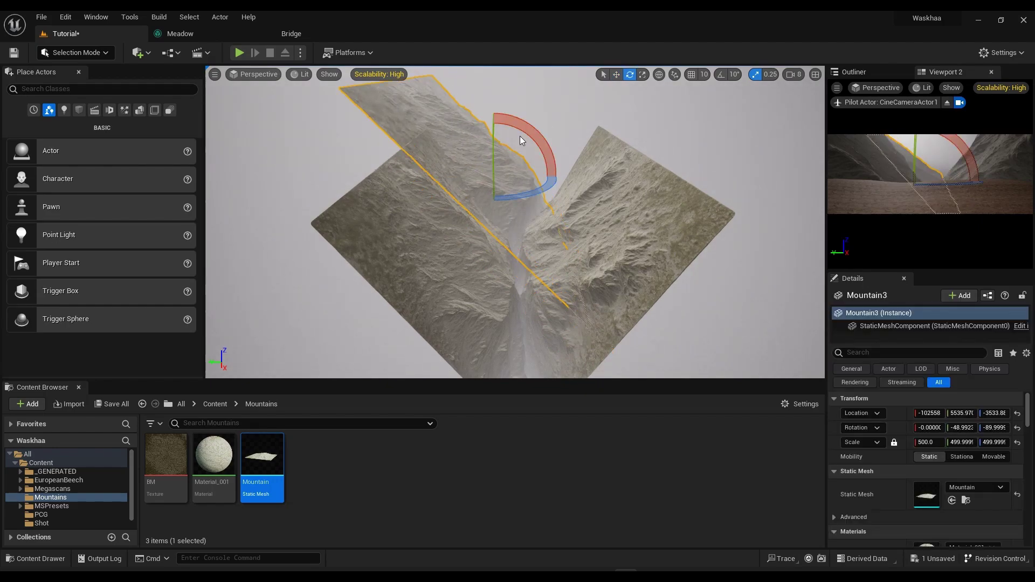
pyautogui.moveTo(523, 135); pyautogui.dragTo(572, 124)
pyautogui.click(585, 121)
pyautogui.click(585, 122)
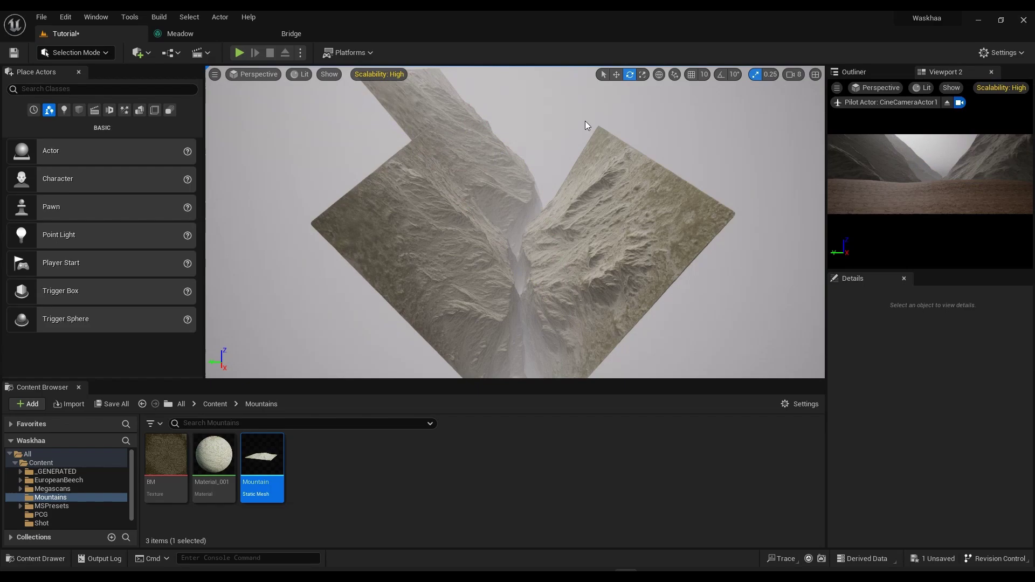
# - Move Mountain3 sideways to about Y 13778 and set its height to about Z 1138
pyautogui.click(483, 151)
pyautogui.press('w')
pyautogui.moveTo(491, 146); pyautogui.dragTo(491, 116)
pyautogui.moveTo(439, 148); pyautogui.dragTo(419, 148)
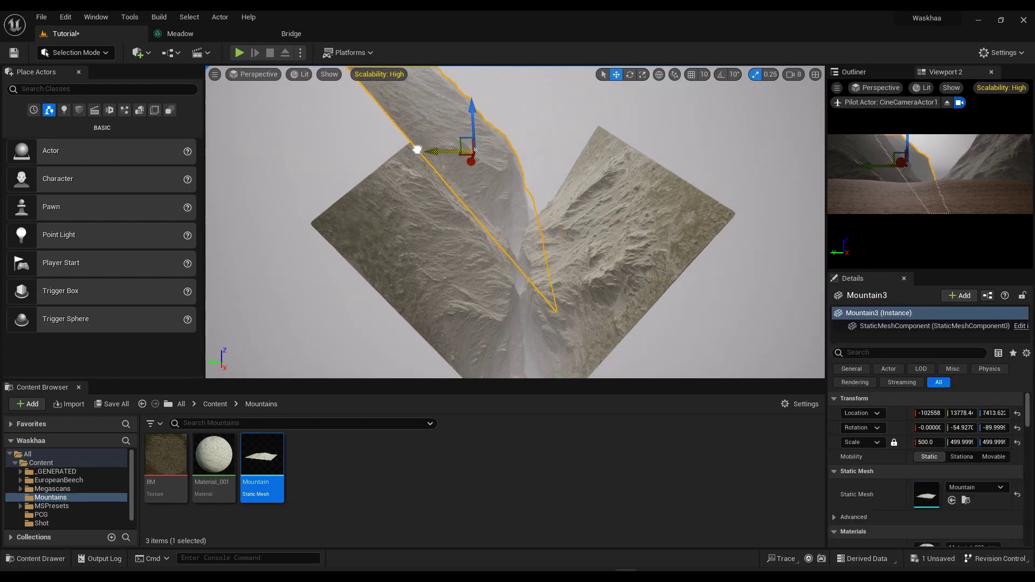
pyautogui.click(552, 118)
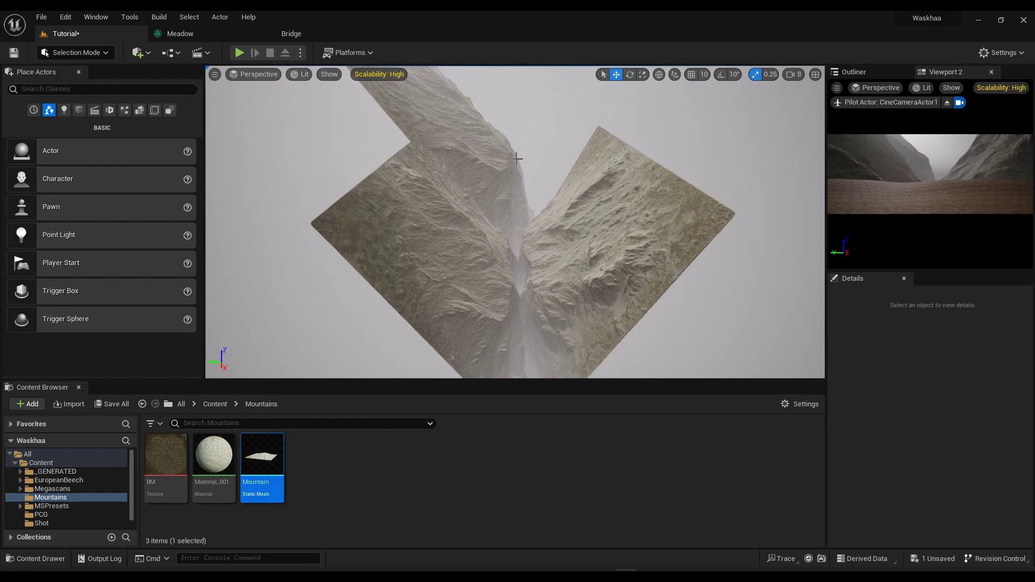
pyautogui.click(490, 141)
pyautogui.moveTo(472, 112); pyautogui.dragTo(475, 130)
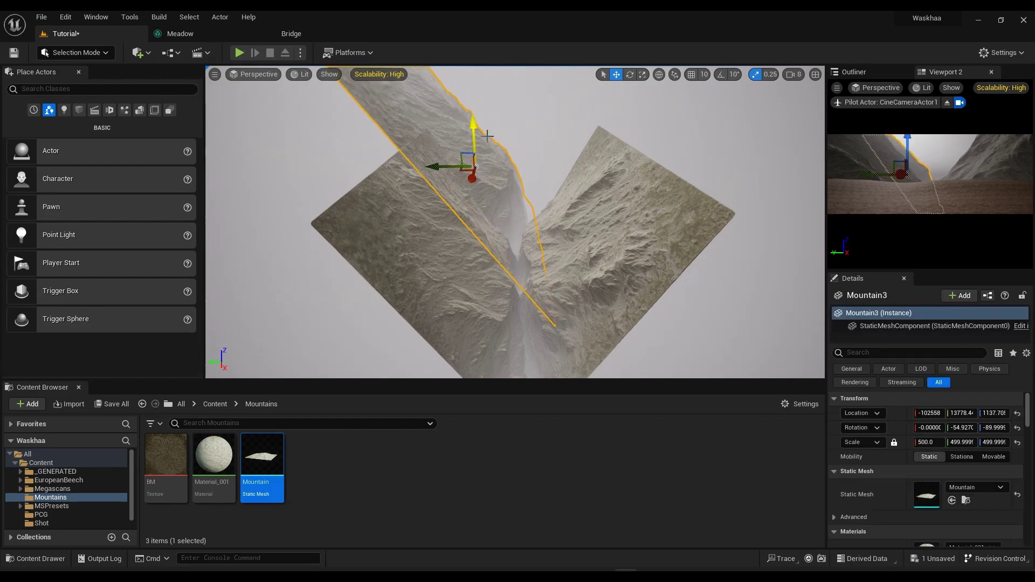
# - Duplicate Mountain3 to about X -172005, Y -5162, scaling the copy to 700 and rotating it to about -49° on Y
pyautogui.moveTo(433, 164); pyautogui.dragTo(480, 133)
pyautogui.click(548, 128)
pyautogui.click(488, 141)
pyautogui.click(927, 442)
pyautogui.press('e')
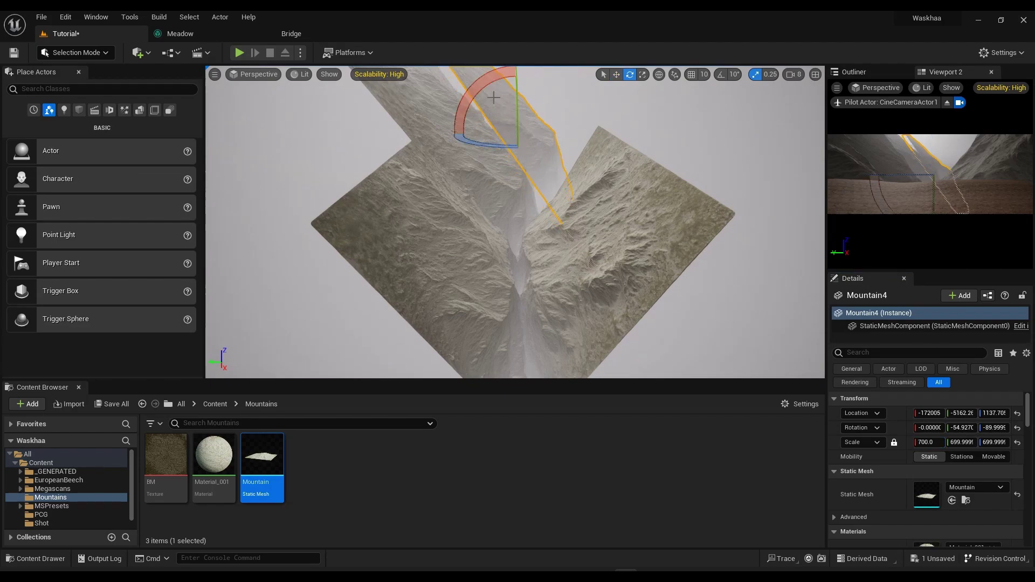
pyautogui.moveTo(475, 94); pyautogui.dragTo(467, 104)
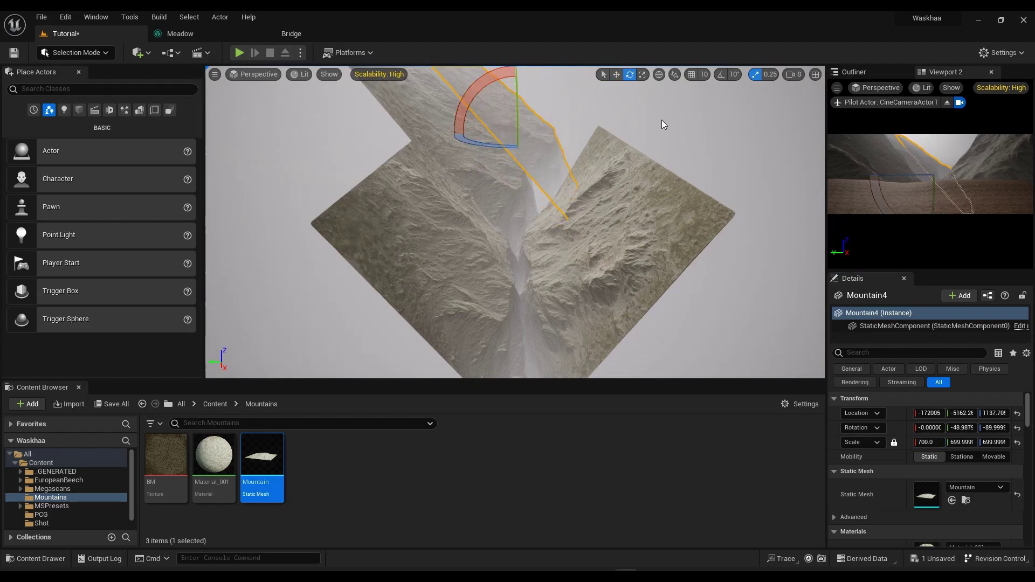
pyautogui.click(662, 120)
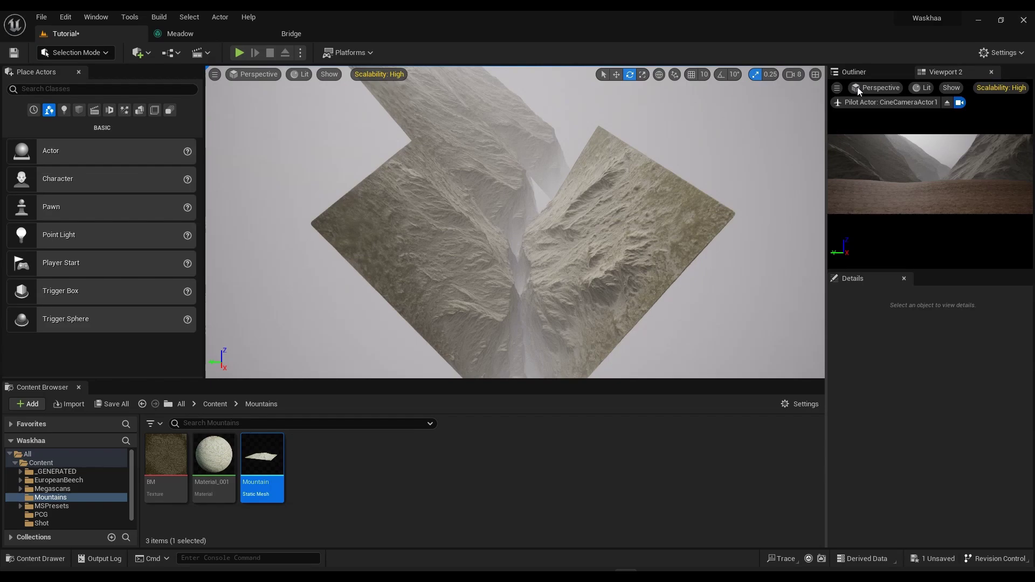
# - Duplicate Mountain2 farther back to about X -87437 and deselect the copy
pyautogui.click(533, 288)
pyautogui.press('w')
pyautogui.moveTo(537, 273); pyautogui.dragTo(534, 197)
pyautogui.click(688, 134)
pyautogui.click(525, 165)
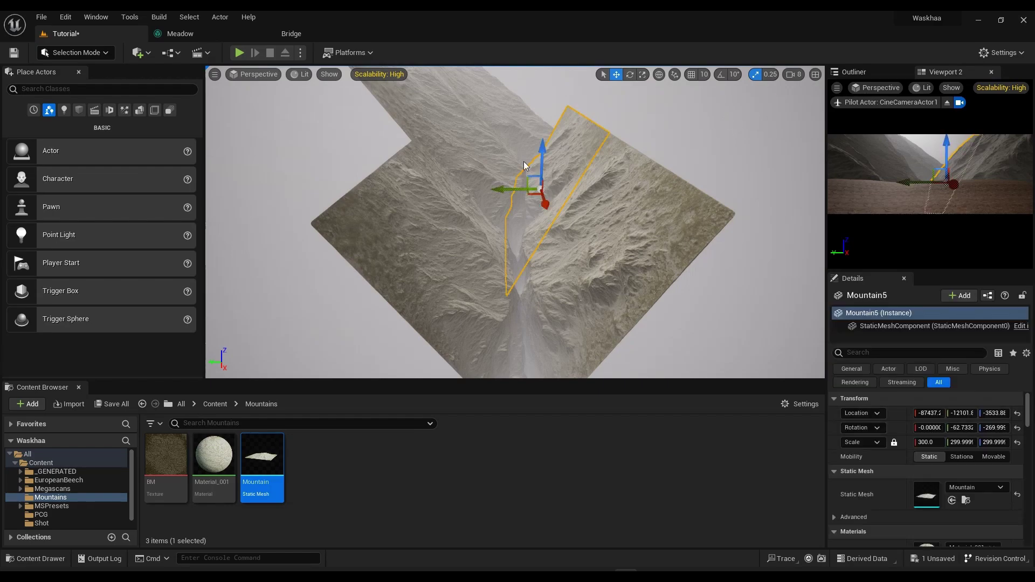
pyautogui.click(701, 138)
# - Pilot CineCameraActor1, save all changes and preview the shot with the Meadow volume shown, leaving it hidden
pyautogui.click(851, 72)
pyautogui.rightClick(863, 141)
pyautogui.click(914, 247)
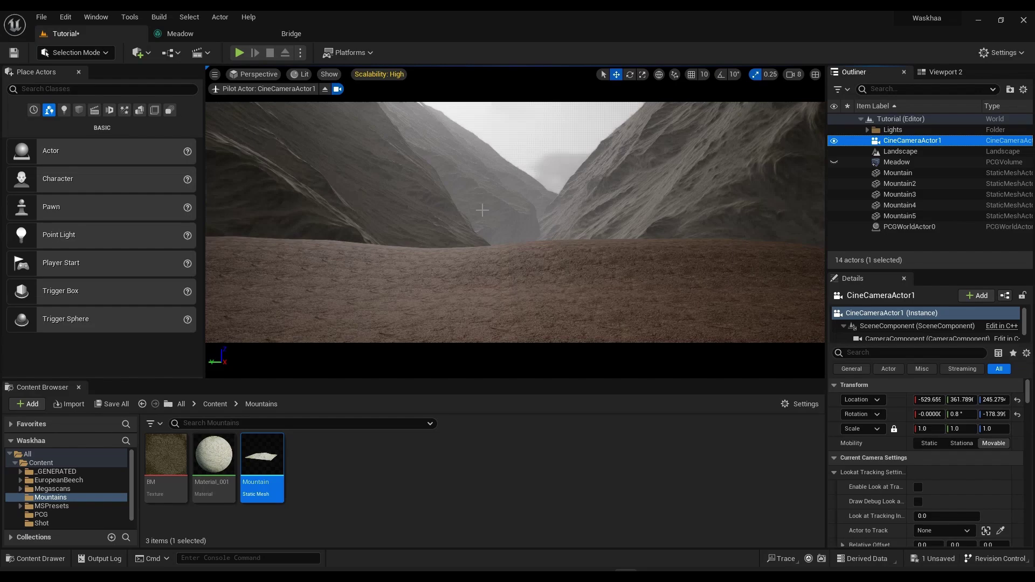
pyautogui.hotkey('ctrl', 'shift', 's')
pyautogui.click(604, 416)
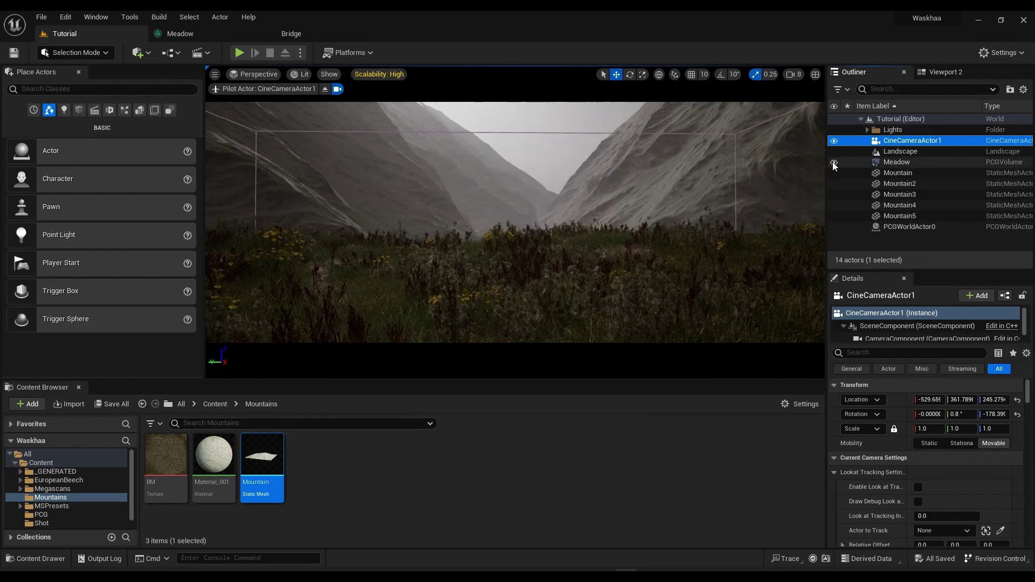
pyautogui.click(834, 162)
# - Group the five mountain meshes into a new outliner folder named Mountains and collapse it
pyautogui.click(885, 172)
pyautogui.keyDown('shift'); pyautogui.click(891, 216); pyautogui.keyUp('shift')
pyautogui.click(1011, 90)
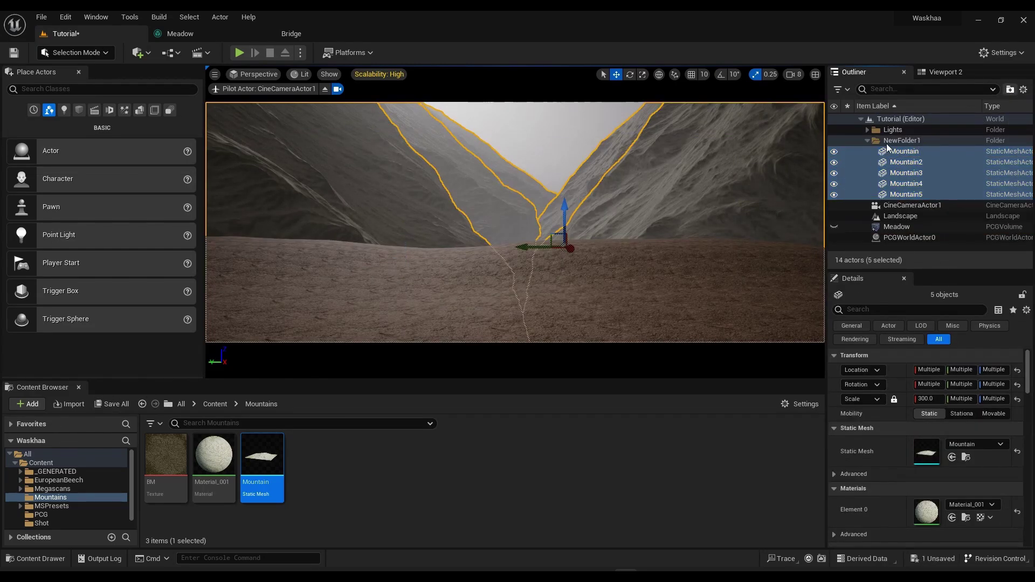
pyautogui.click(888, 144)
pyautogui.doubleClick(888, 144)
pyautogui.write('Mountain')
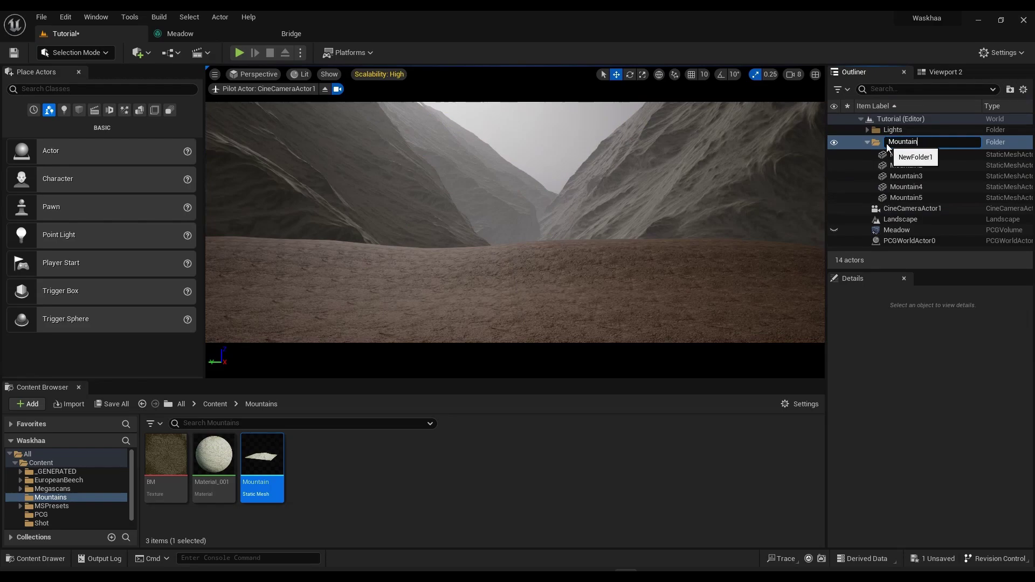
pyautogui.write('s')
pyautogui.press('Return')
pyautogui.click(868, 142)
# - Save all changes and stop piloting CineCameraActor1
pyautogui.hotkey('ctrl', 'shift', 's')
pyautogui.click(605, 419)
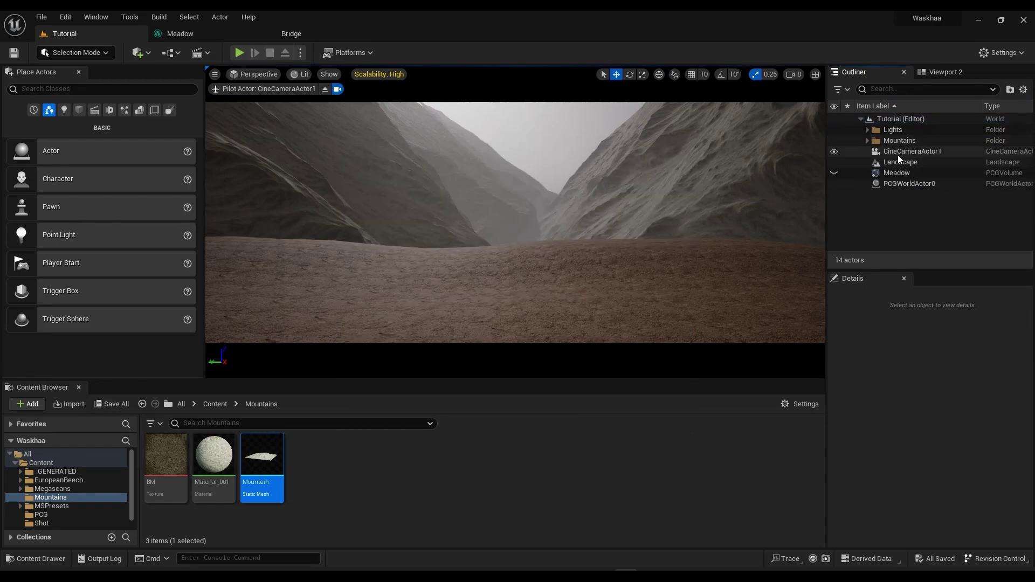
pyautogui.rightClick(898, 155)
pyautogui.click(927, 254)
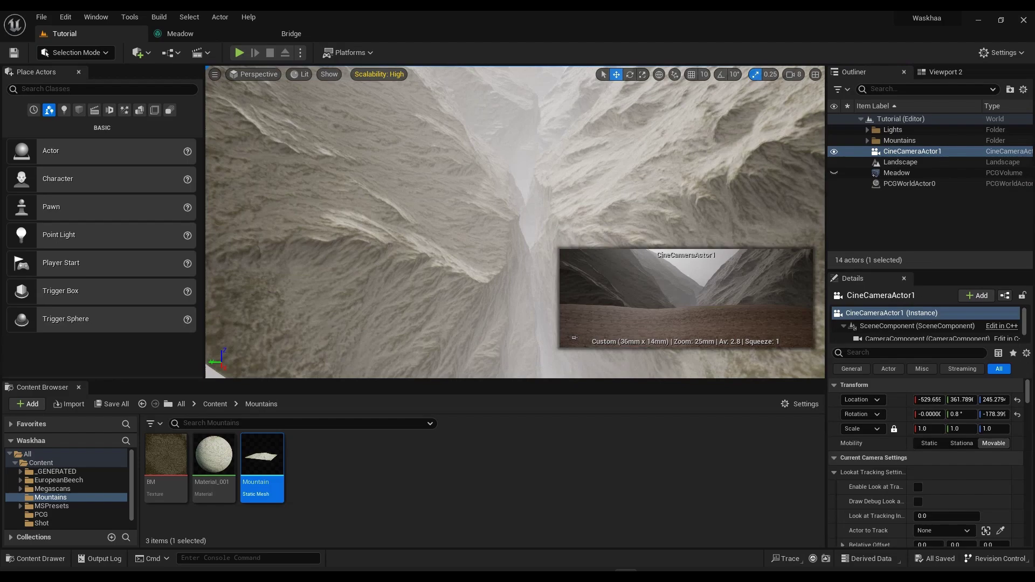
# - Unlock the scale proportions of the Mountain actor and set its Z scale to 500
pyautogui.moveTo(464, 227); pyautogui.dragTo(448, 240, button='right')
pyautogui.click(448, 240)
pyautogui.click(993, 443)
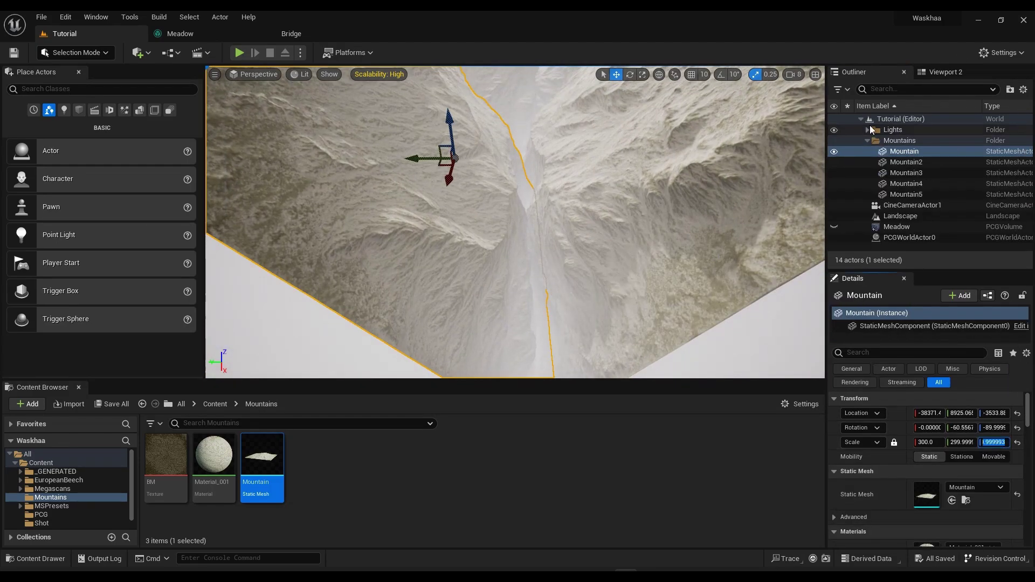
pyautogui.click(894, 443)
pyautogui.click(986, 444)
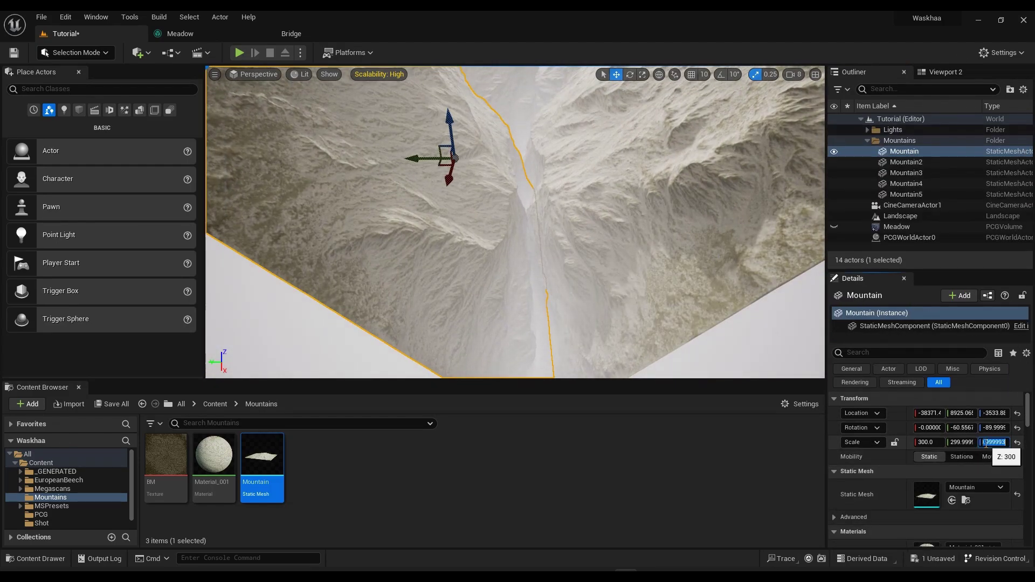
# - Show the camera preview in Viewport 2, shift Mountain along Y away from the valley centre and deselect it
pyautogui.click(941, 72)
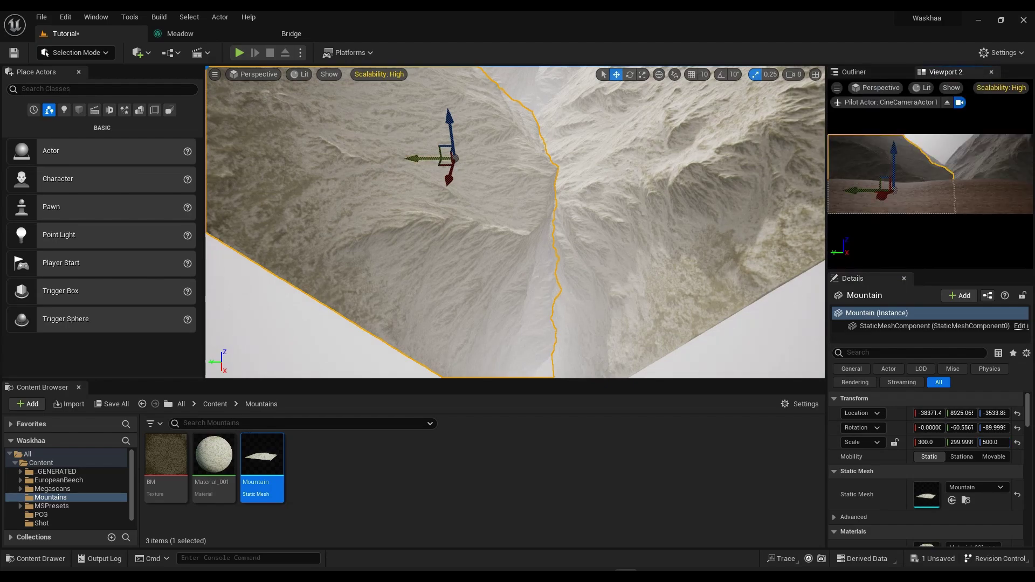
pyautogui.moveTo(415, 158); pyautogui.dragTo(380, 157)
pyautogui.click(750, 342)
# - Set the Z scale of Mountain2, on the opposite side of the valley, to 400 and deselect it
pyautogui.click(618, 161)
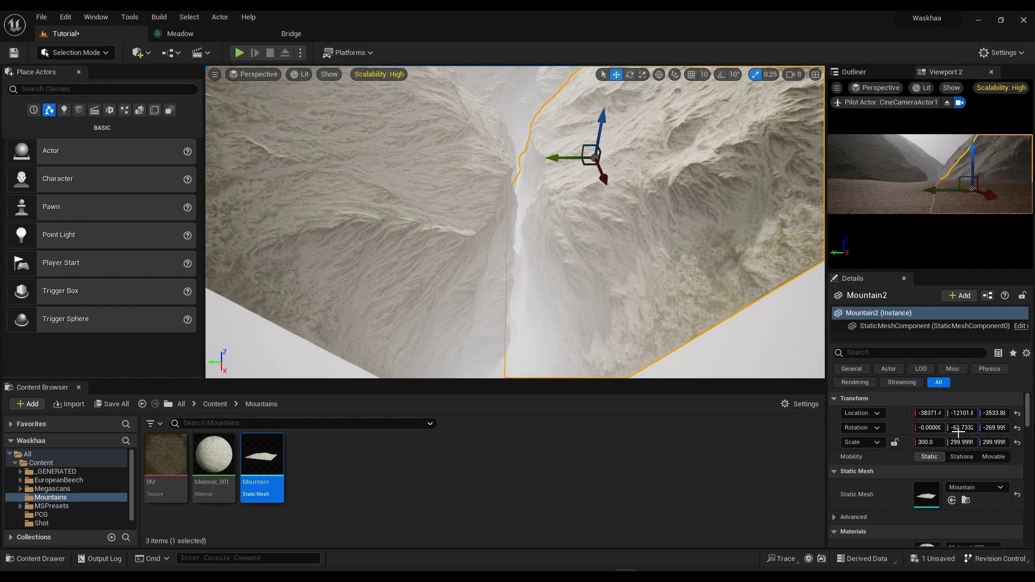
pyautogui.click(992, 443)
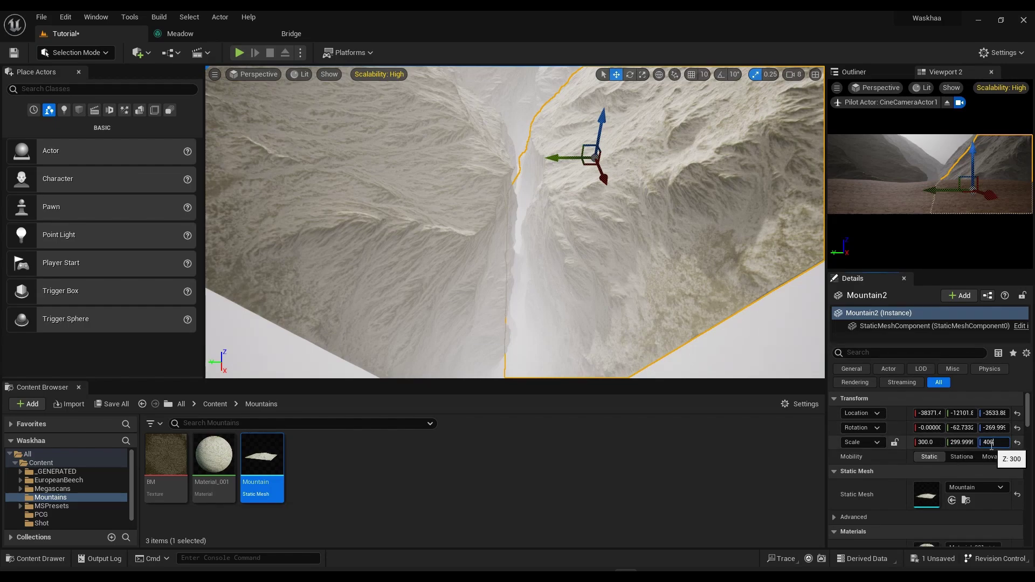
pyautogui.write('400')
pyautogui.press('Return')
pyautogui.click(769, 341)
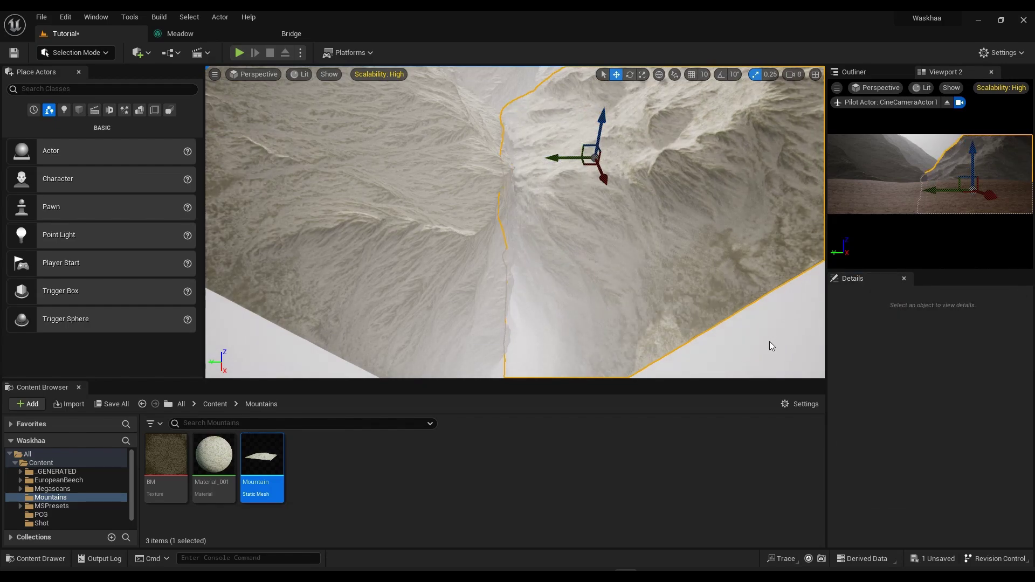
# - Set the Z scale of the distant Mountain4 to 800 and deselect it
pyautogui.moveTo(599, 219); pyautogui.dragTo(587, 163, button='right')
pyautogui.click(540, 106)
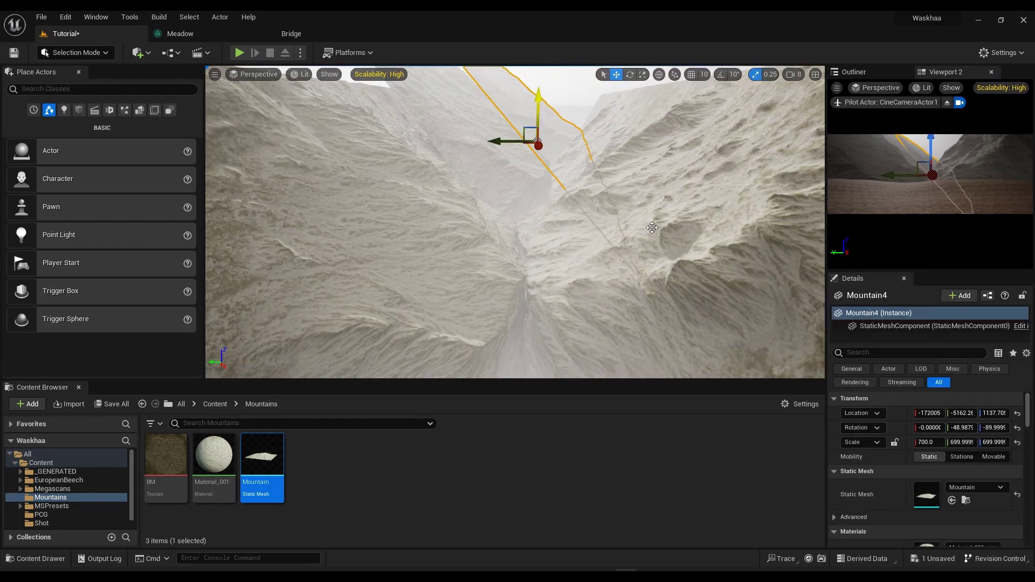
pyautogui.click(992, 443)
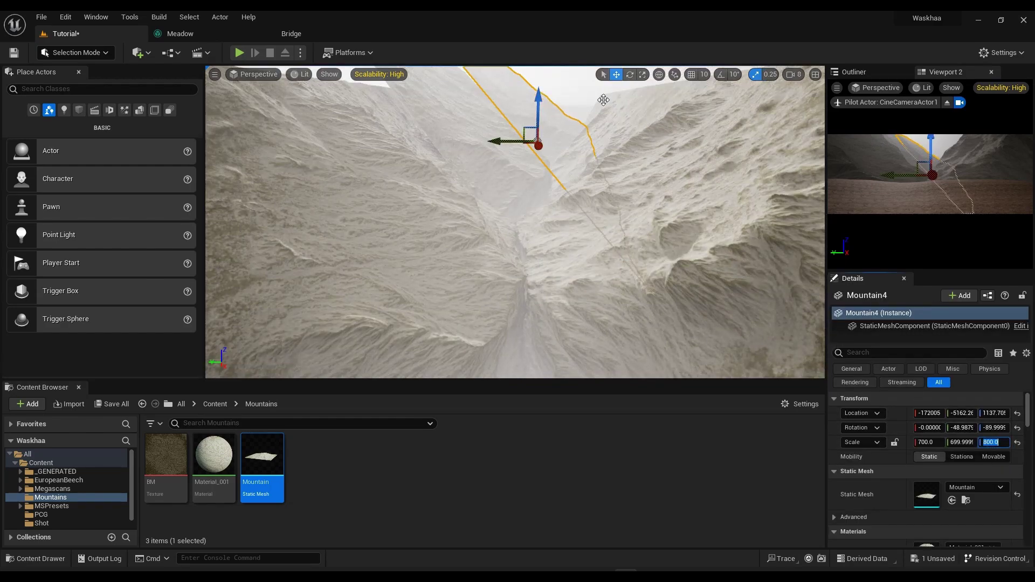
pyautogui.click(583, 102)
# - Set the Z scale of Mountain3 to 700
pyautogui.click(467, 134)
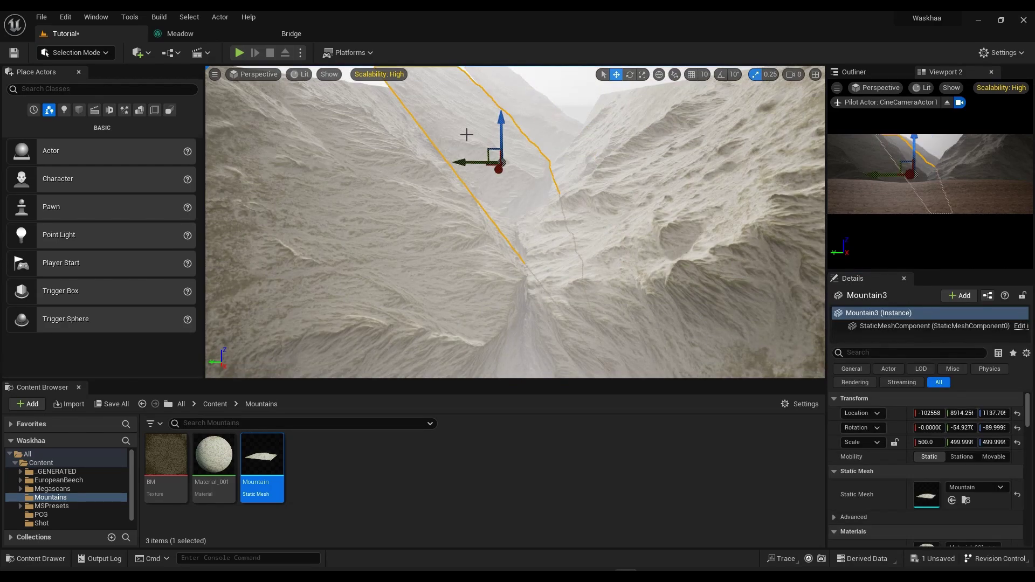
pyautogui.click(991, 442)
pyautogui.write('700')
pyautogui.press('Return')
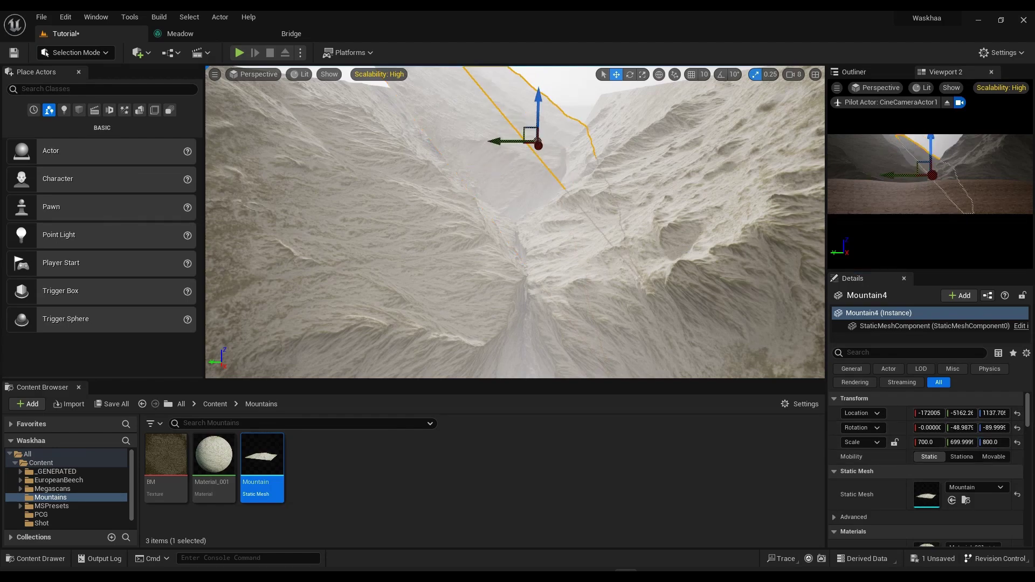
# - Adjust Mountain4 to about Y -13175 with a Y rotation of about -44.2° and deselect it
pyautogui.click(585, 98)
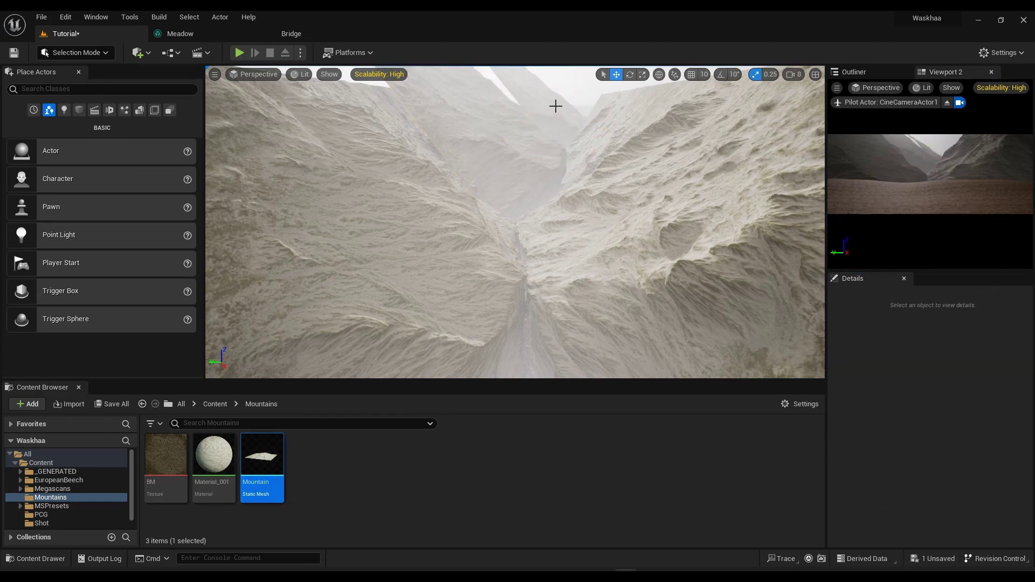
pyautogui.click(555, 106)
pyautogui.press('e')
pyautogui.moveTo(527, 96)
pyautogui.mouseDown()
pyautogui.moveTo(508, 106)
pyautogui.moveTo(512, 86)
pyautogui.mouseUp()
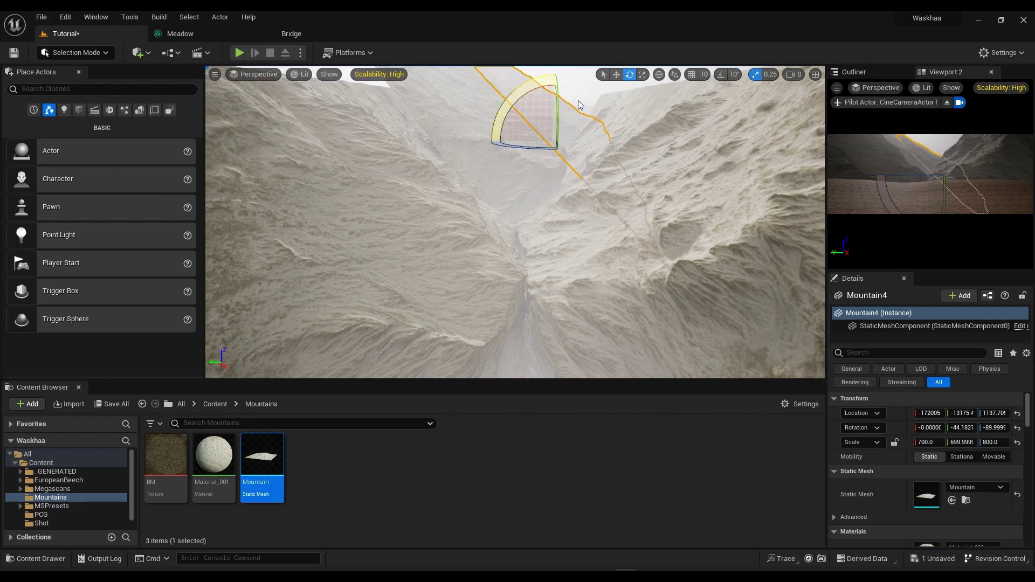
pyautogui.click(601, 99)
# - Select CineCameraActor1 in the Outliner and pilot it to view the shot through the camera
pyautogui.click(854, 72)
pyautogui.rightClick(901, 152)
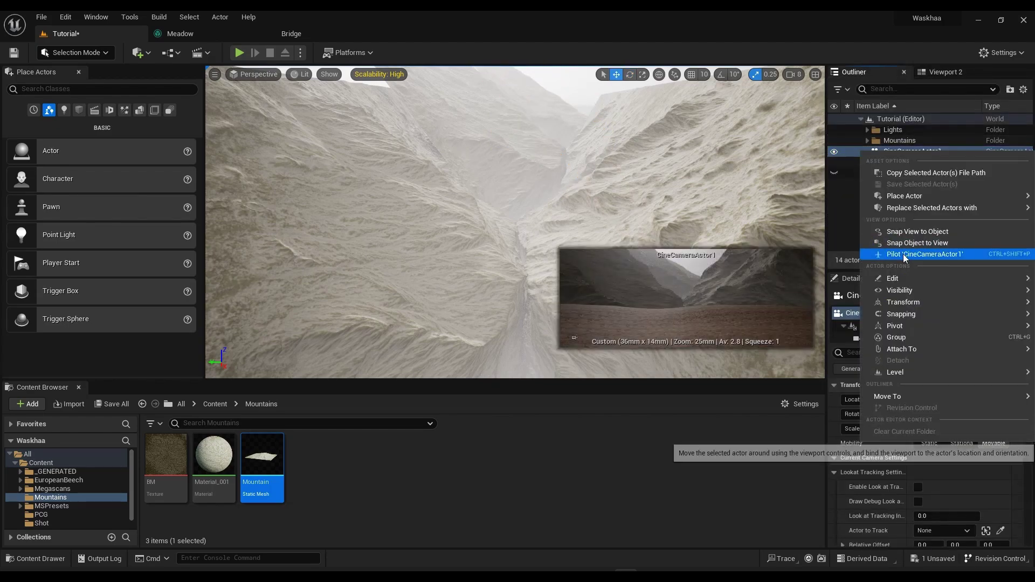
pyautogui.click(923, 252)
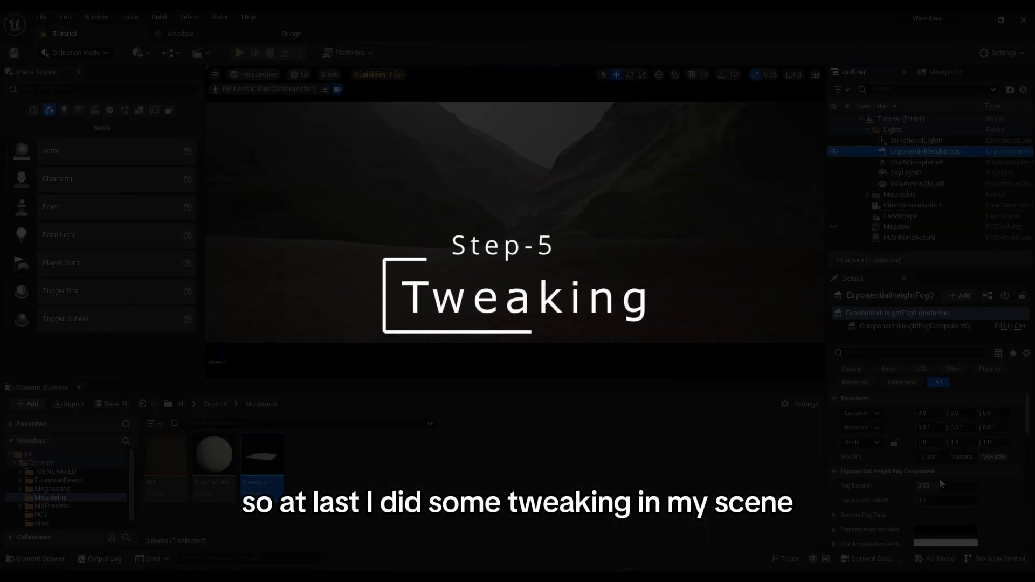
# - Try fog densities of 1.0 and 0.5 on ExponentialHeightFog0 and set Fog Density to 0.2
pyautogui.click(939, 478)
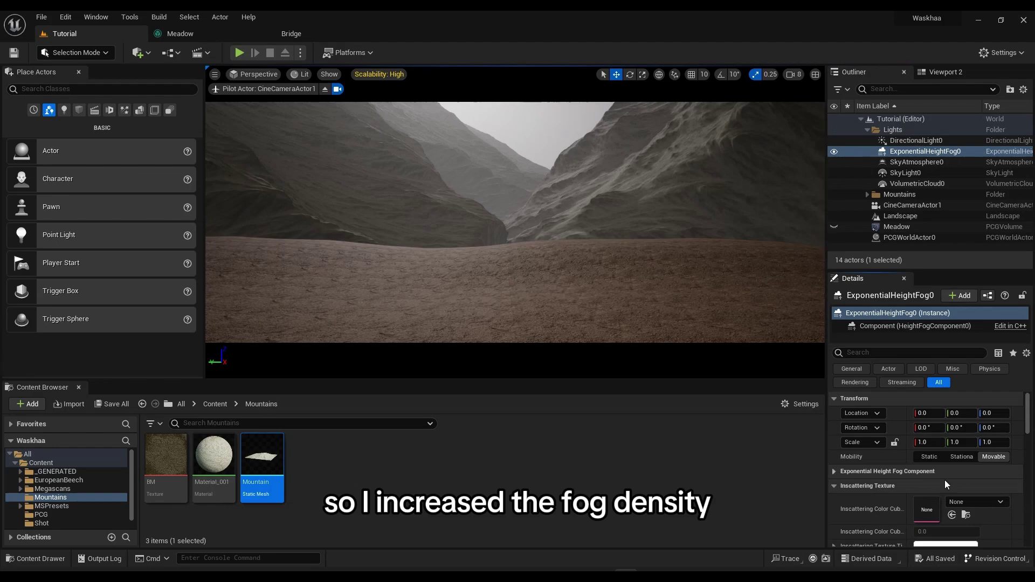
pyautogui.click(945, 472)
pyautogui.click(945, 485)
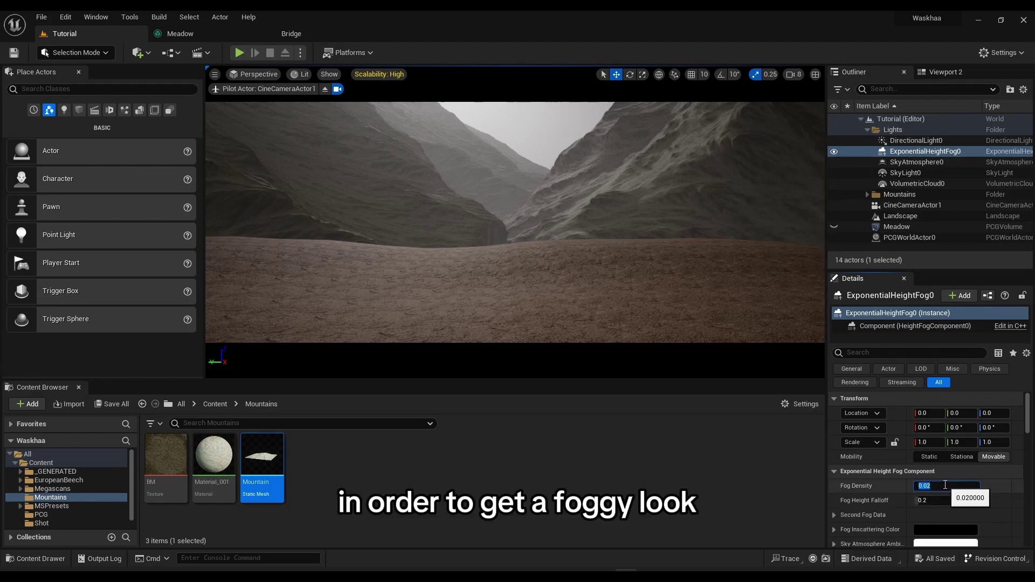
pyautogui.press('Return')
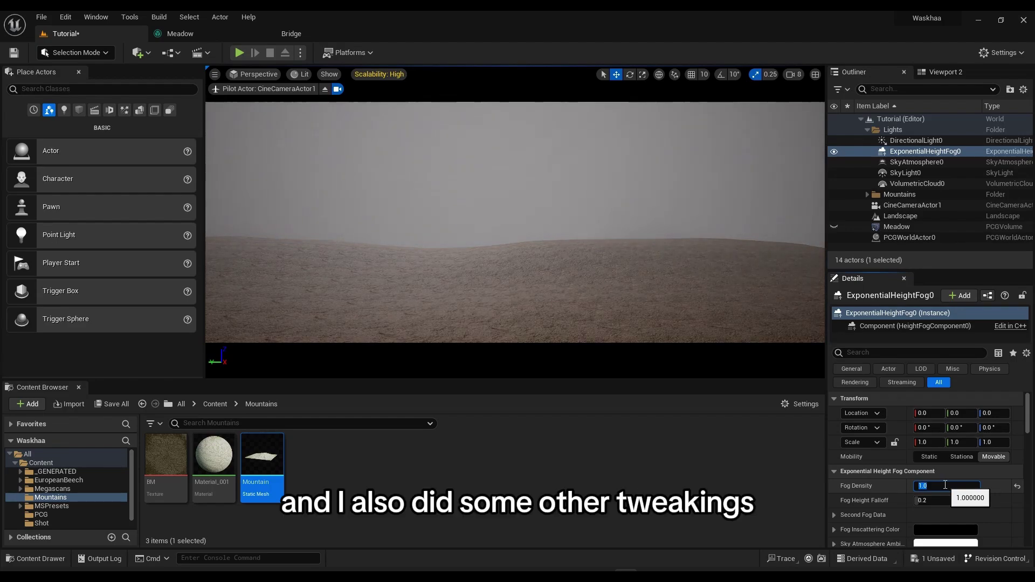
pyautogui.write('0.2')
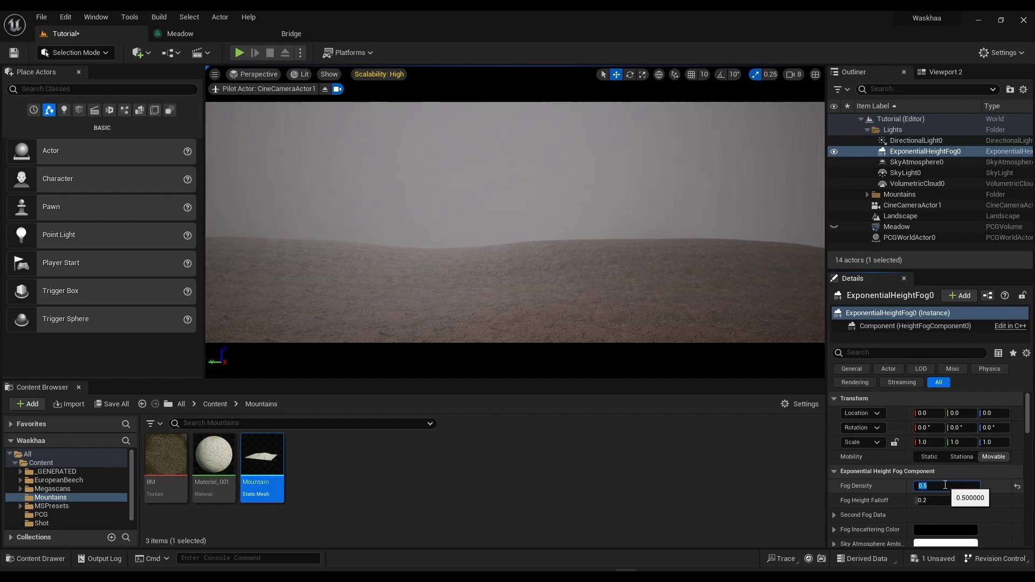
pyautogui.press('Return')
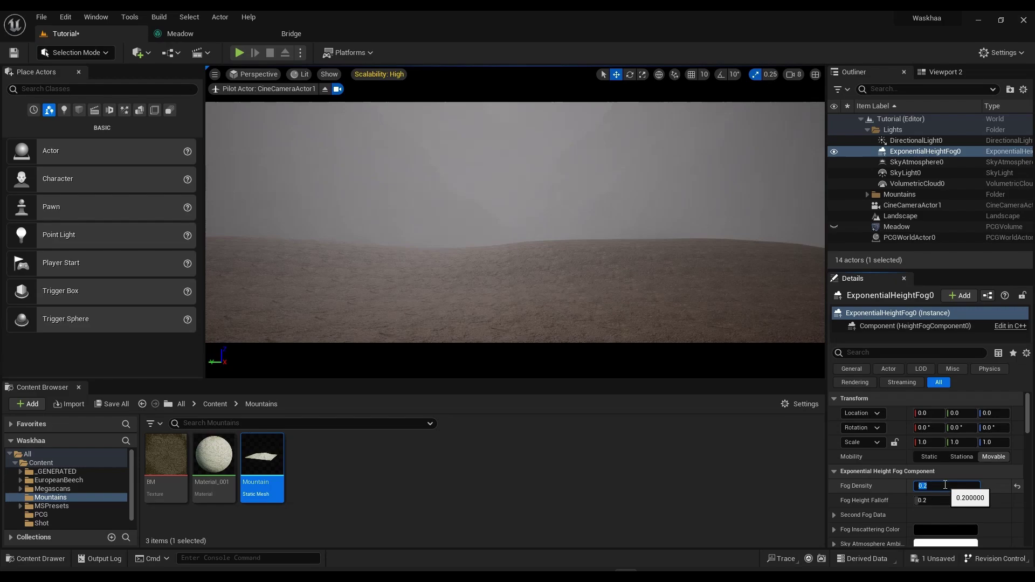